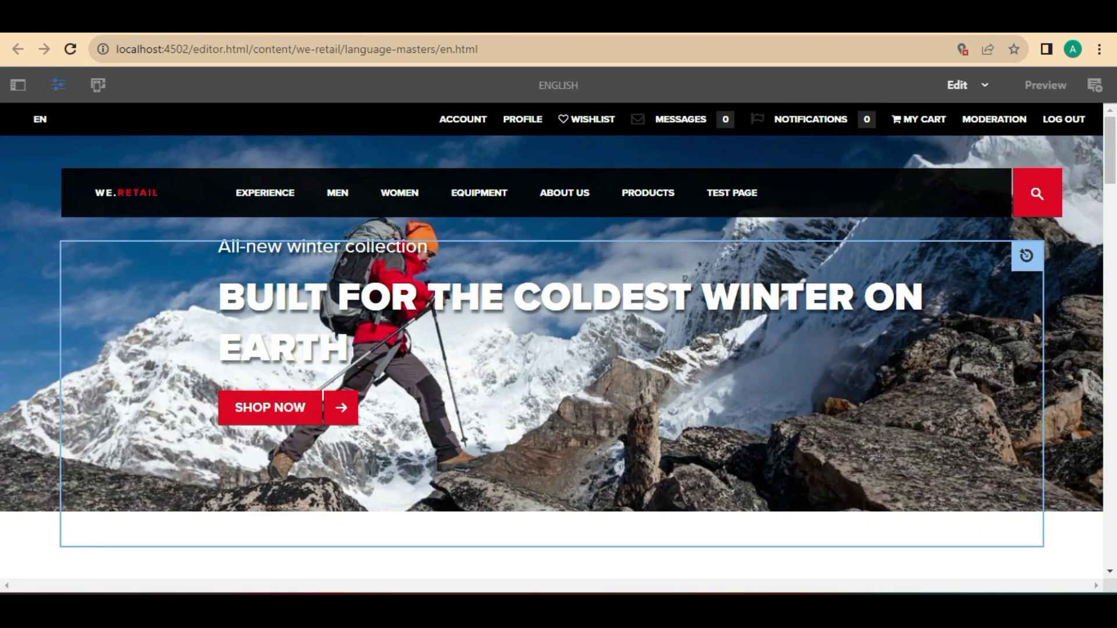
Step: Select the Our Top Stories list on the English page and show the editor's side panel with the assets
scroll(233, 268, "down", 15)
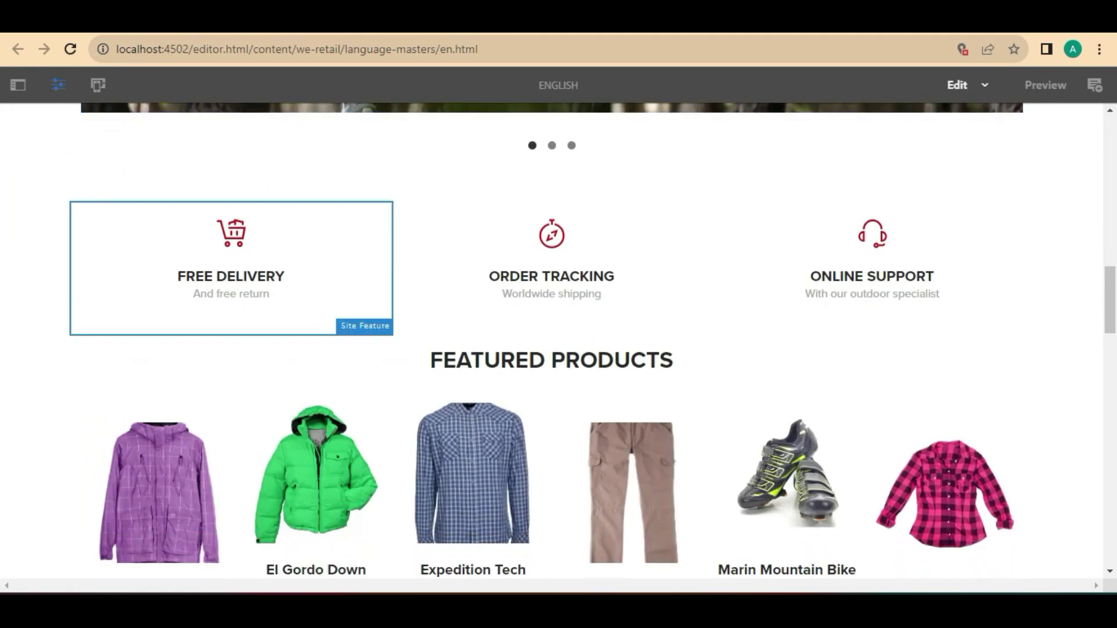
scroll(559, 341, "down", 12)
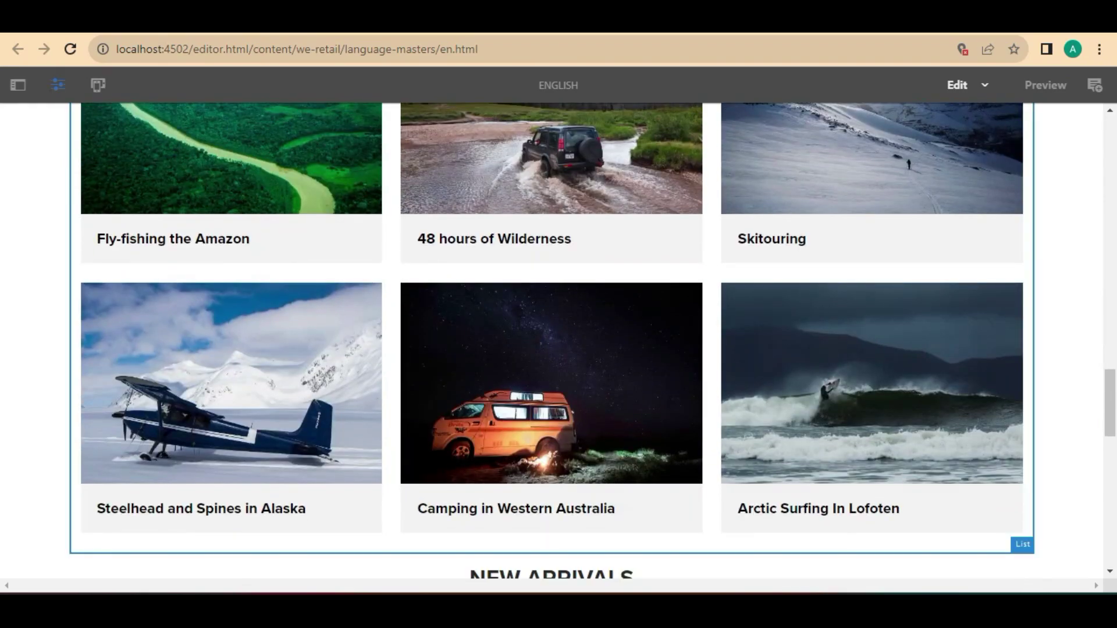
scroll(552, 341, "up", 1)
scroll(551, 341, "down", 4)
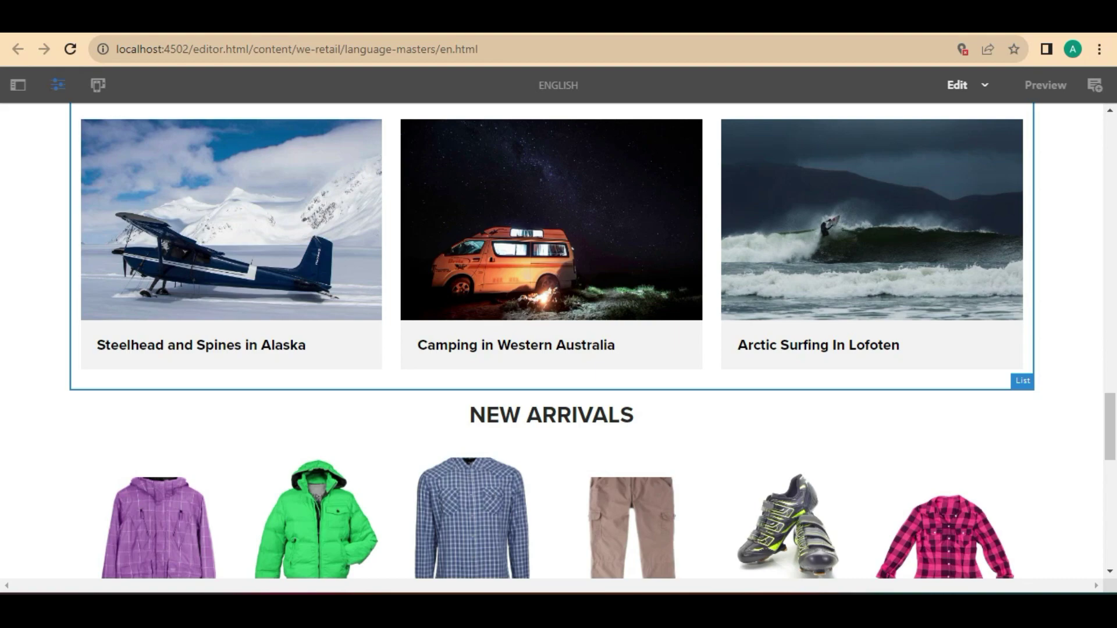
left_click(552, 245)
scroll(552, 340, "up", 4)
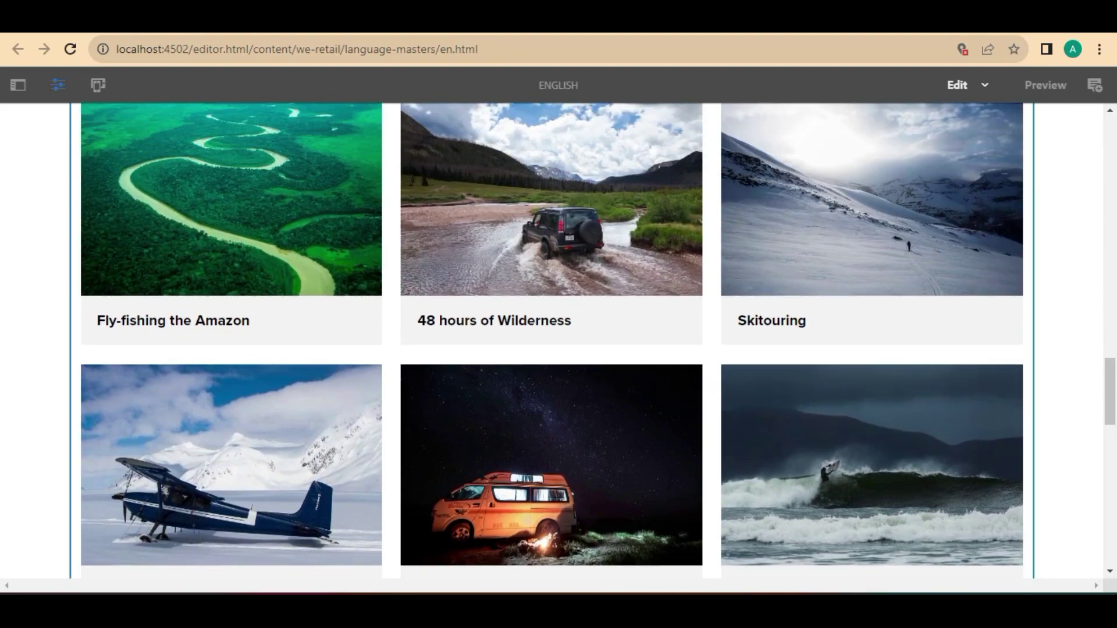
left_click(18, 85)
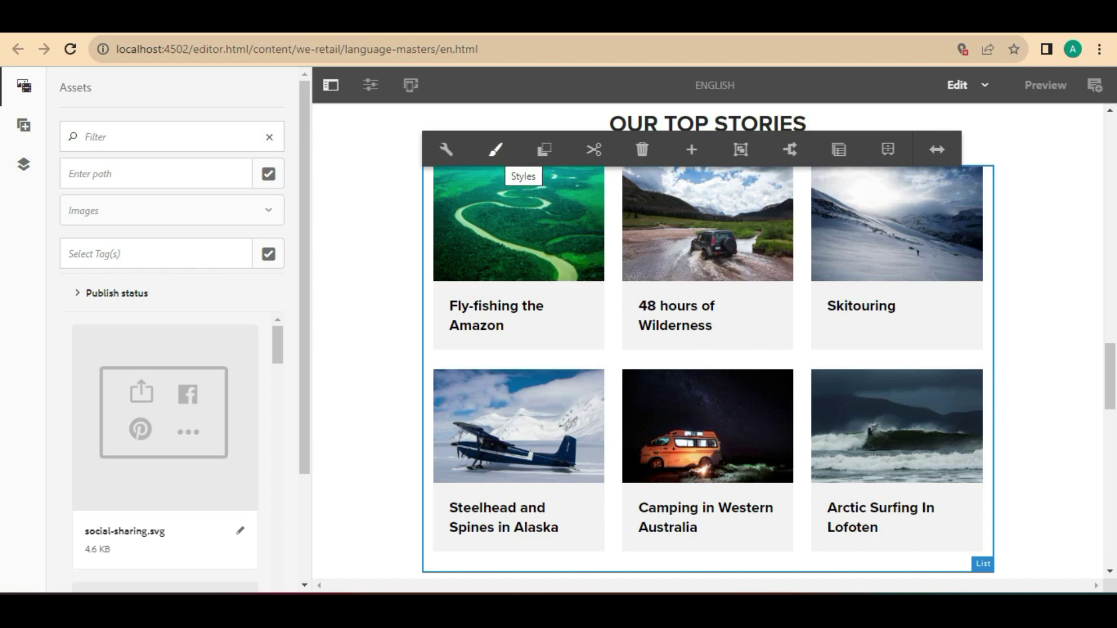
Step: Apply the Block layout style to the Our Top Stories list and look through the restyled stories
left_click(495, 149)
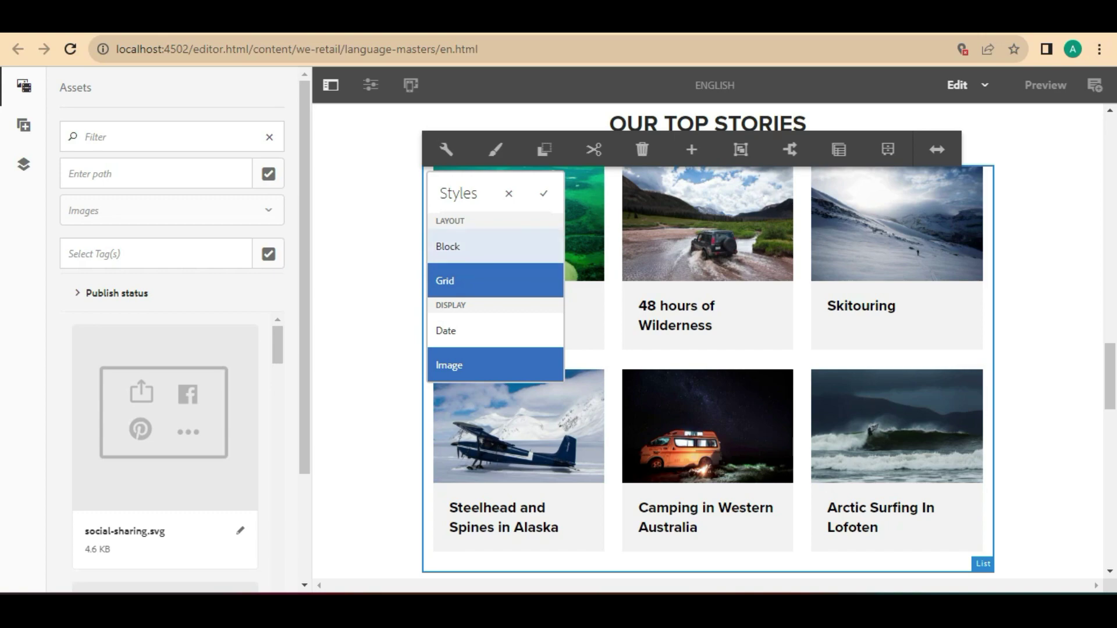
left_click(460, 246)
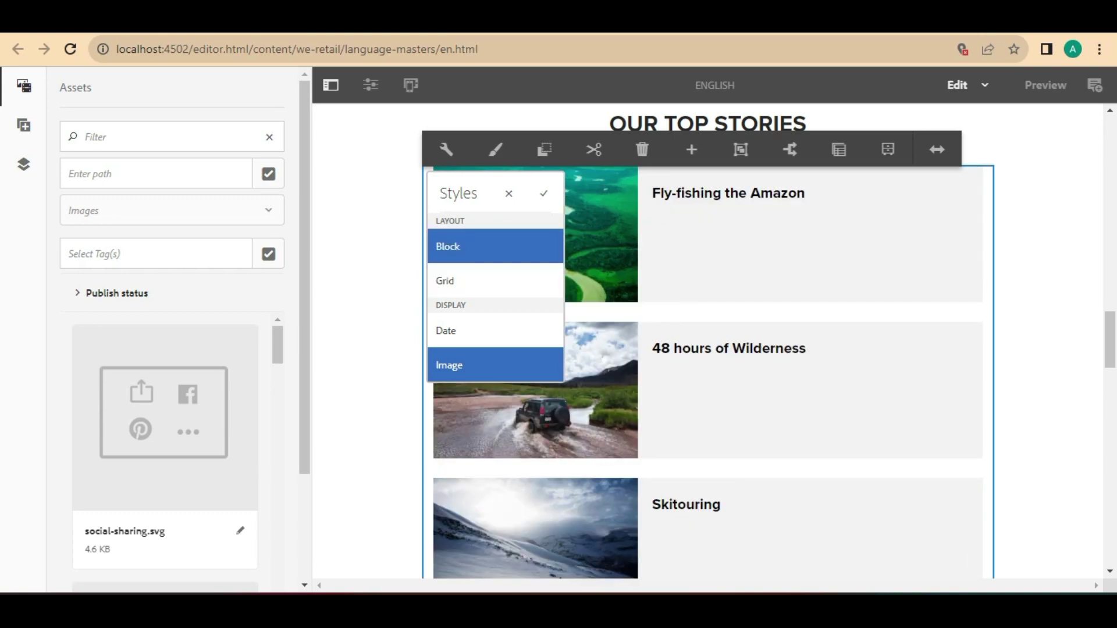
left_click(542, 193)
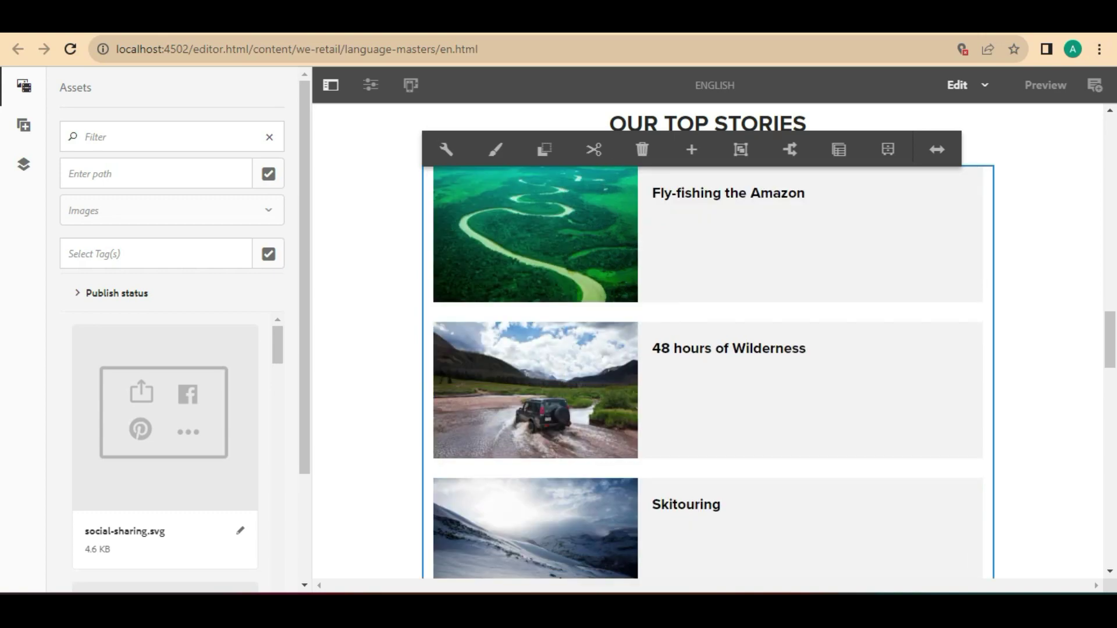
scroll(708, 340, "down", 9)
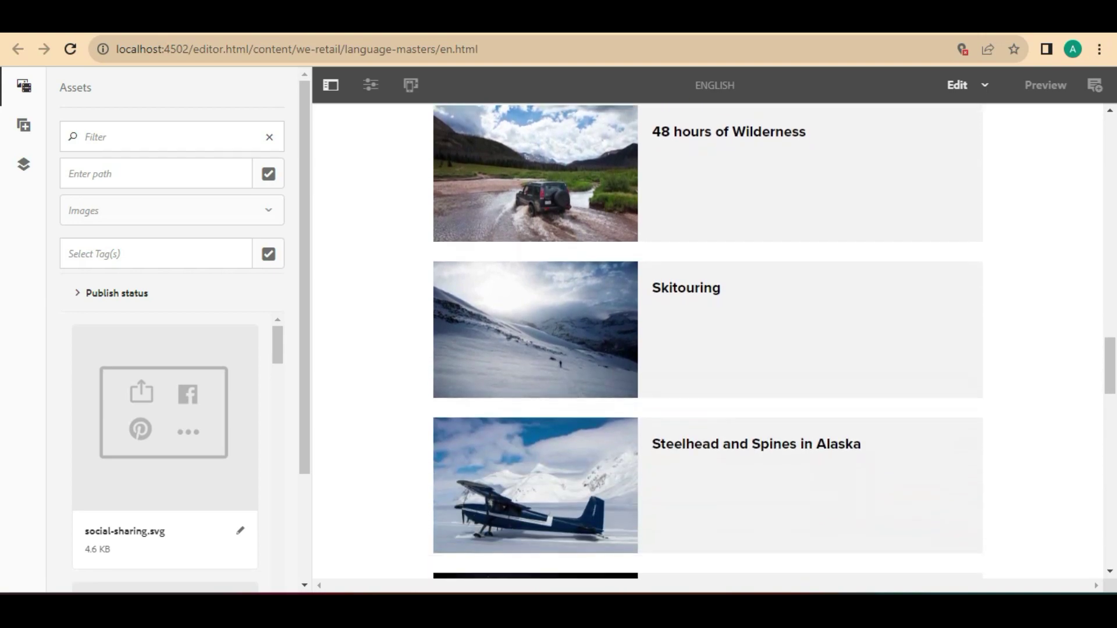
scroll(708, 341, "up", 12)
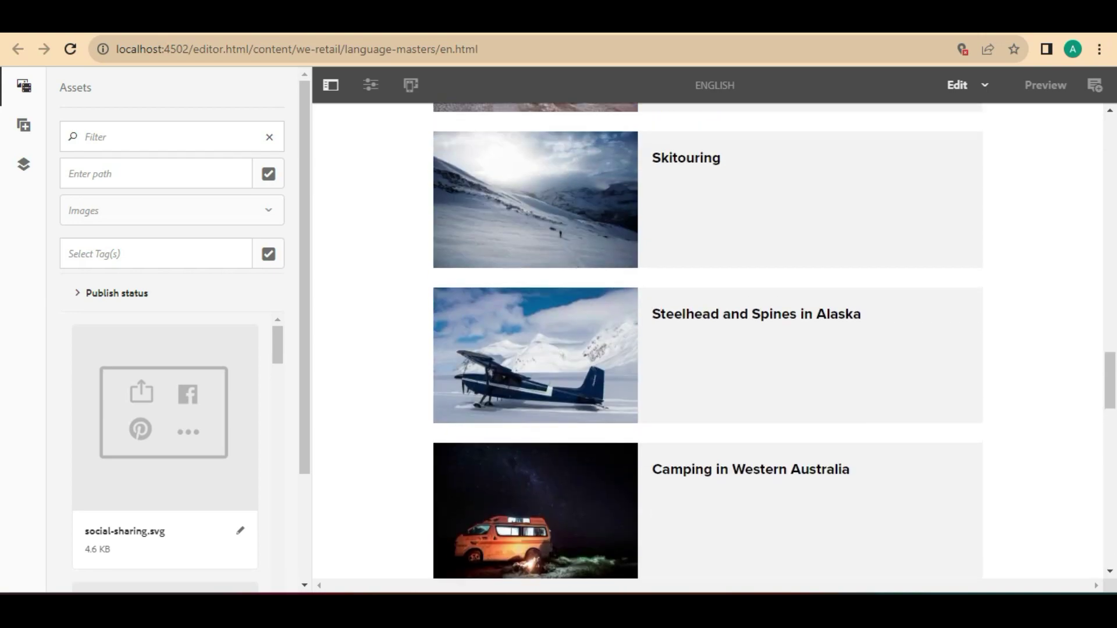
Step: Switch the Our Top Stories list's layout style back to Grid
left_click(535, 397)
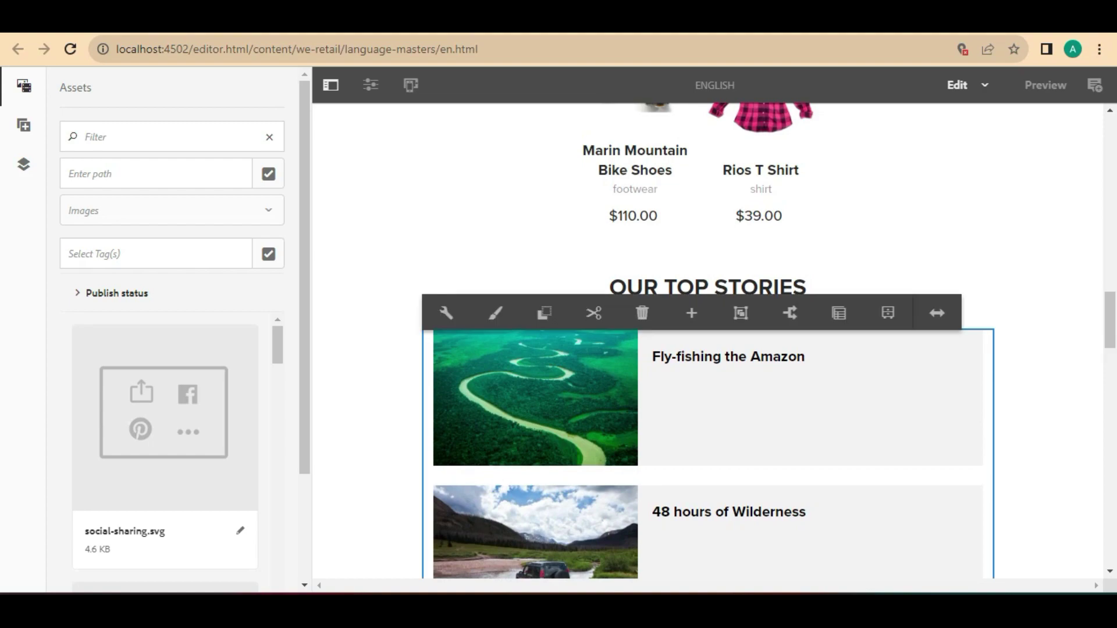
left_click(496, 313)
left_click(494, 444)
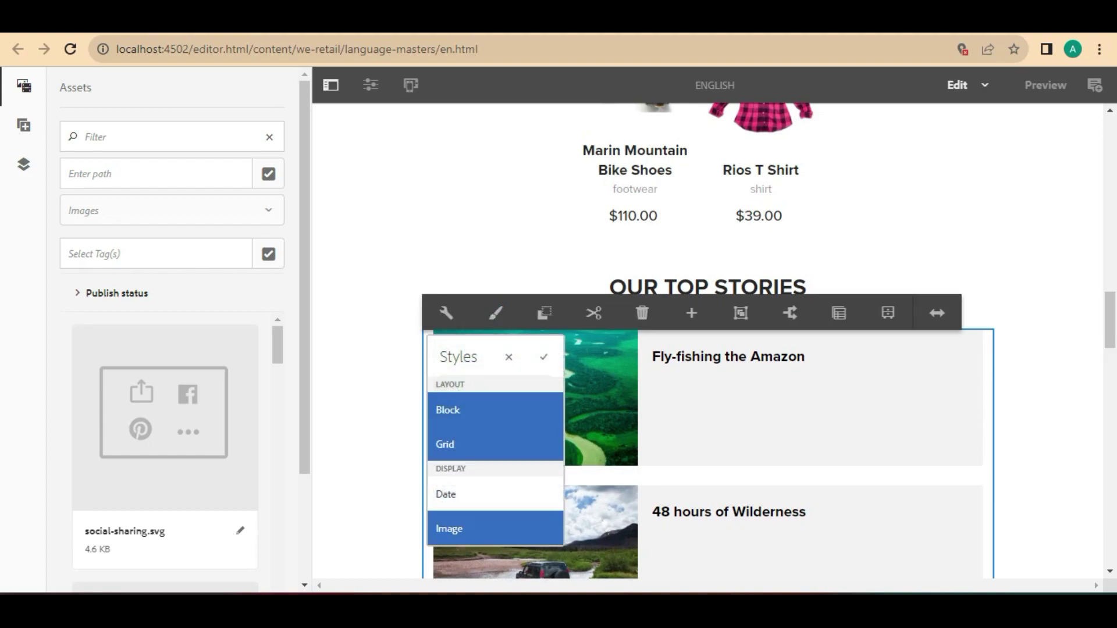
left_click(543, 357)
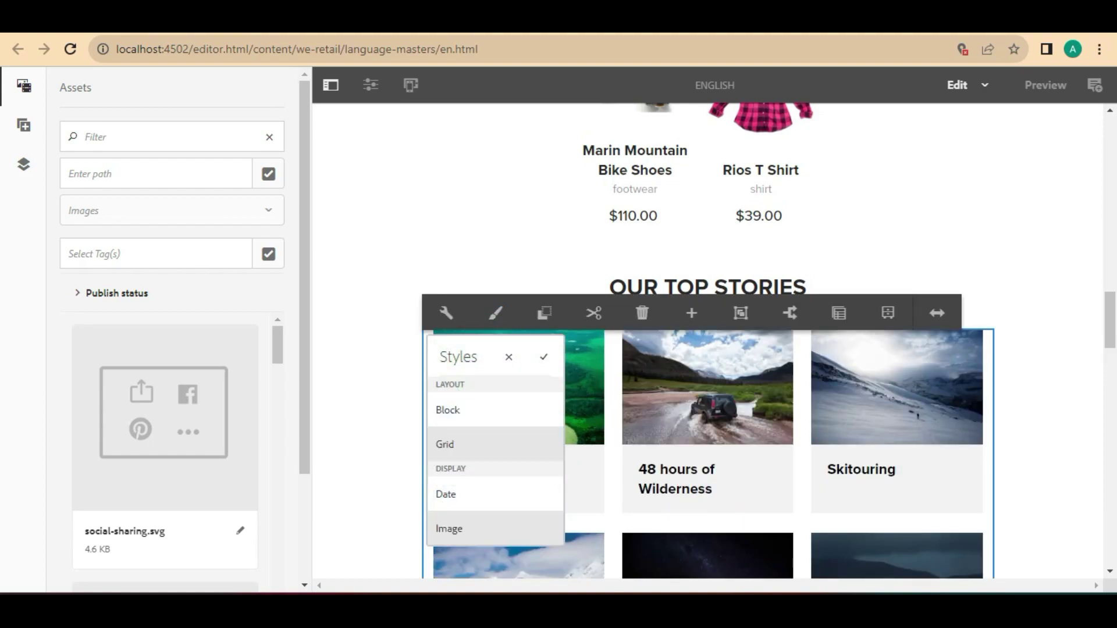
Step: Add the Date display style to the Our Top Stories list alongside Grid and Image
scroll(707, 350, "down", 3)
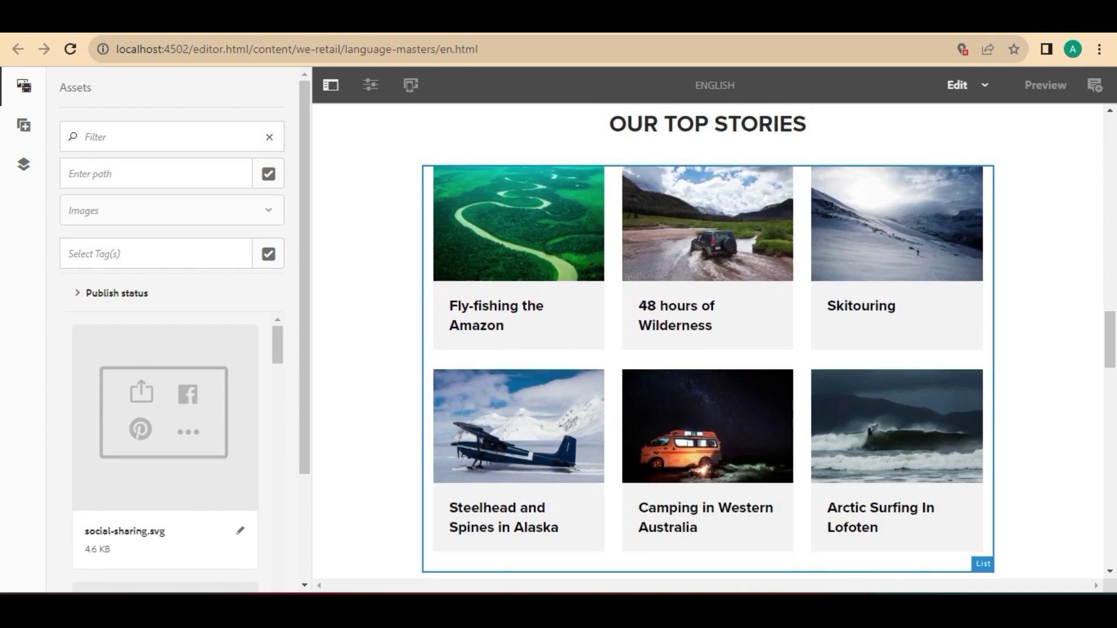
left_click(519, 224)
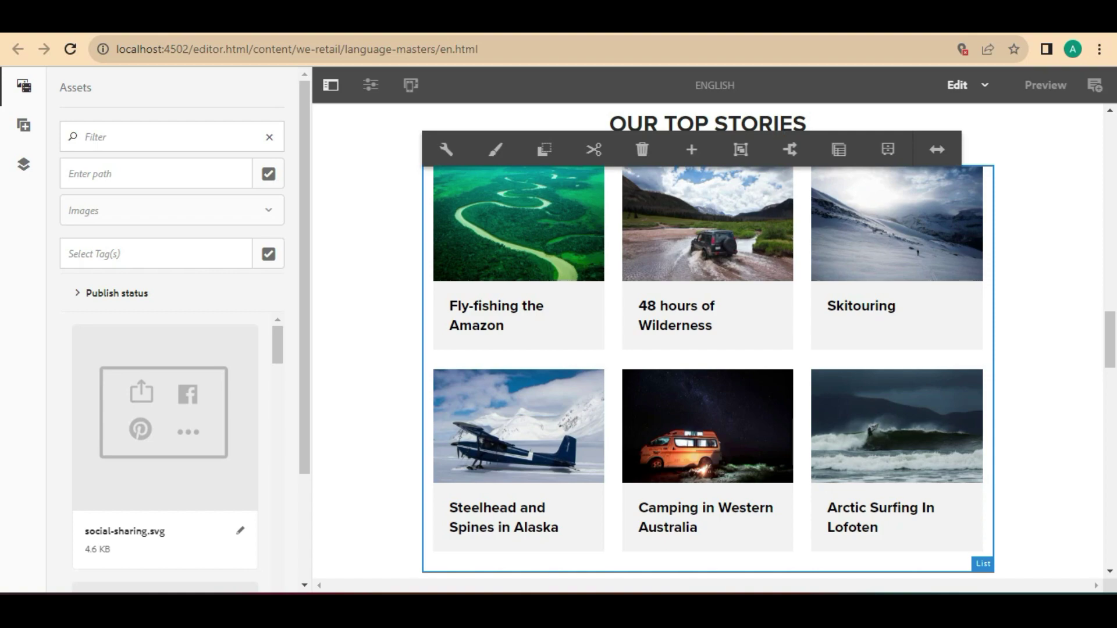
left_click(495, 150)
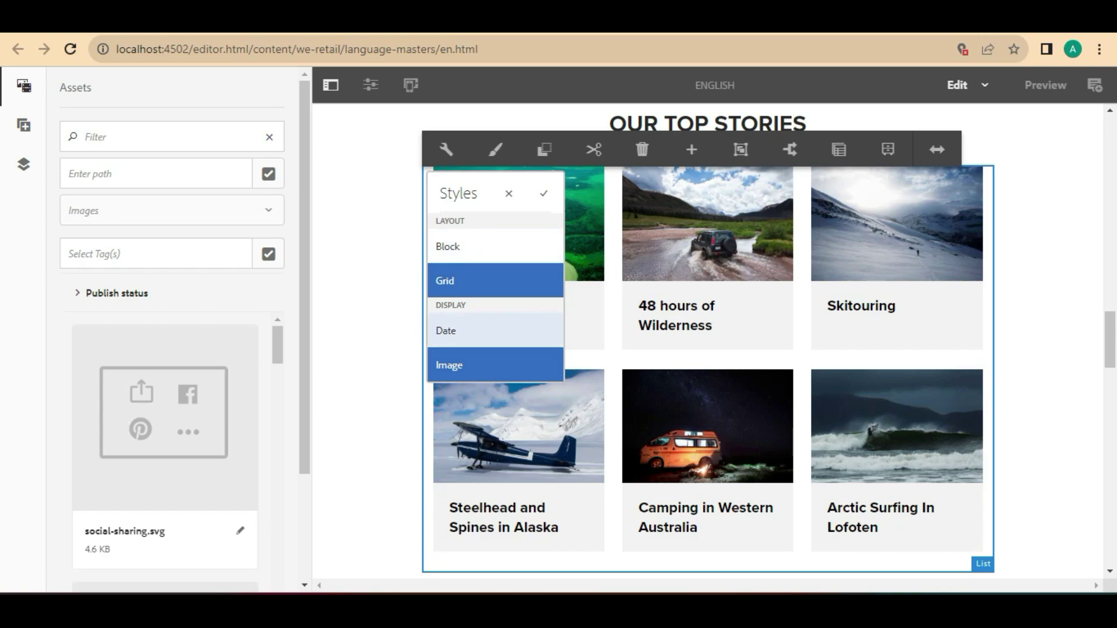
left_click(465, 330)
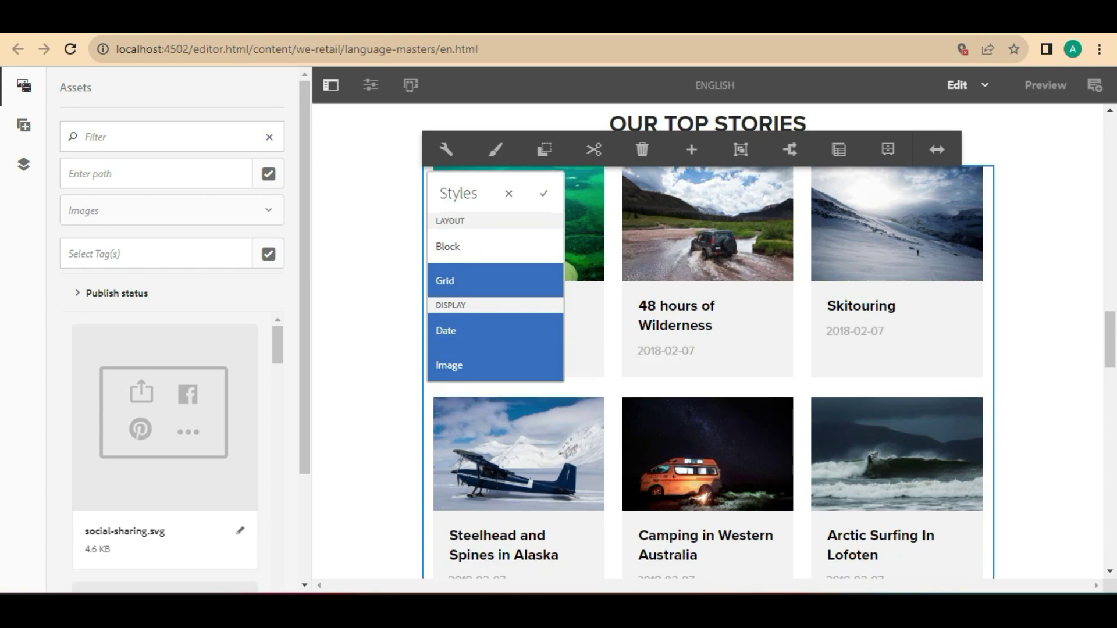
left_click(543, 193)
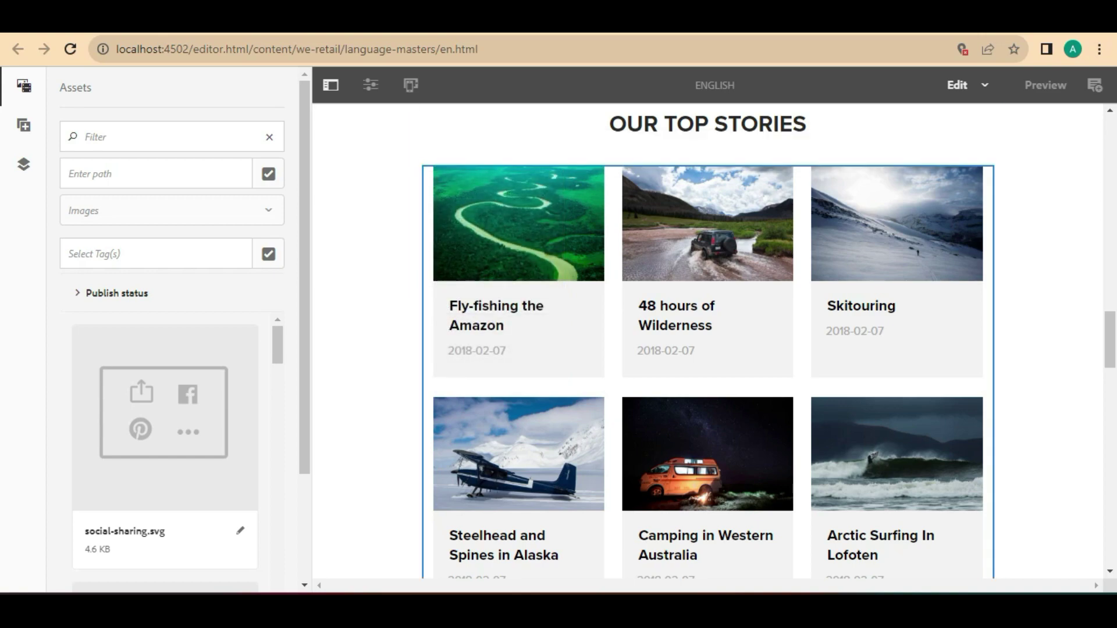
Step: Turn off both the Date and Image display styles of the Our Top Stories list, keeping the Grid layout
left_click(519, 223)
left_click(495, 149)
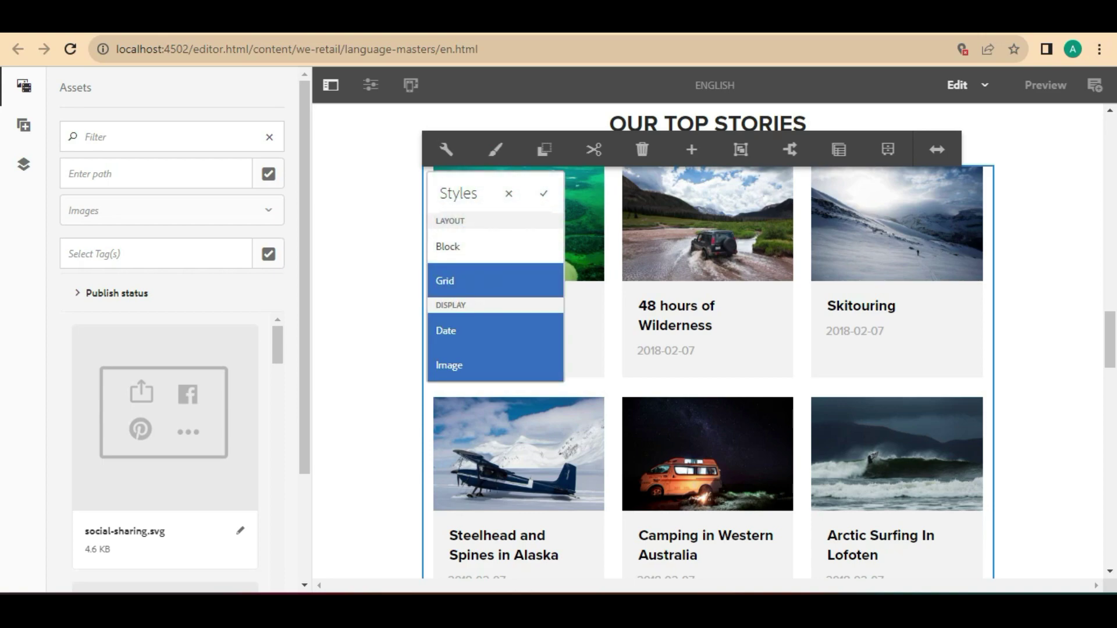
left_click(445, 331)
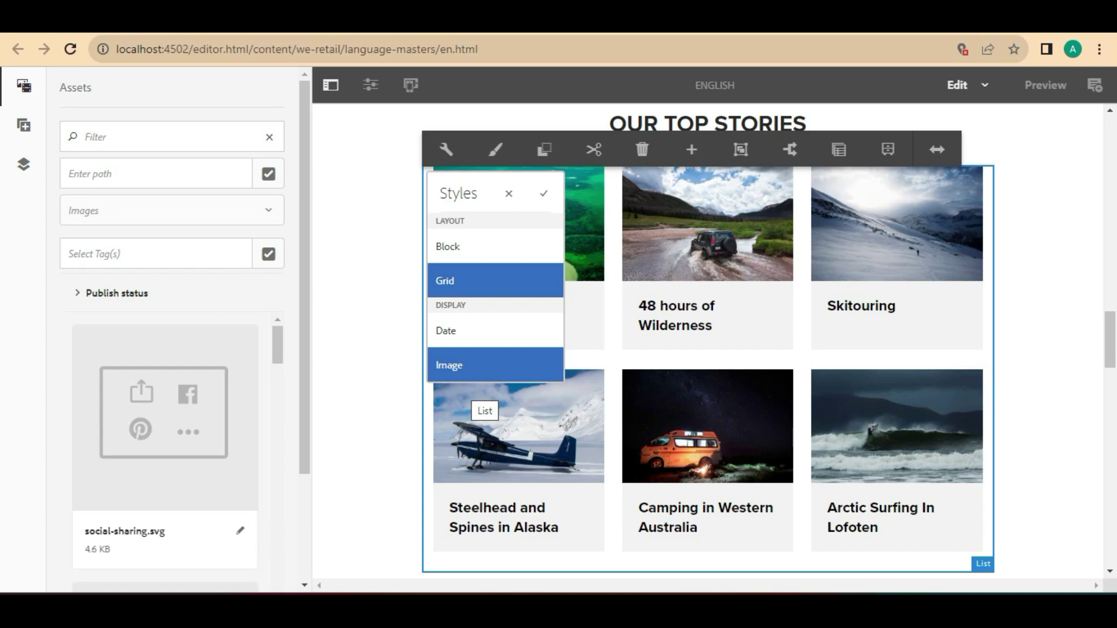
left_click(448, 365)
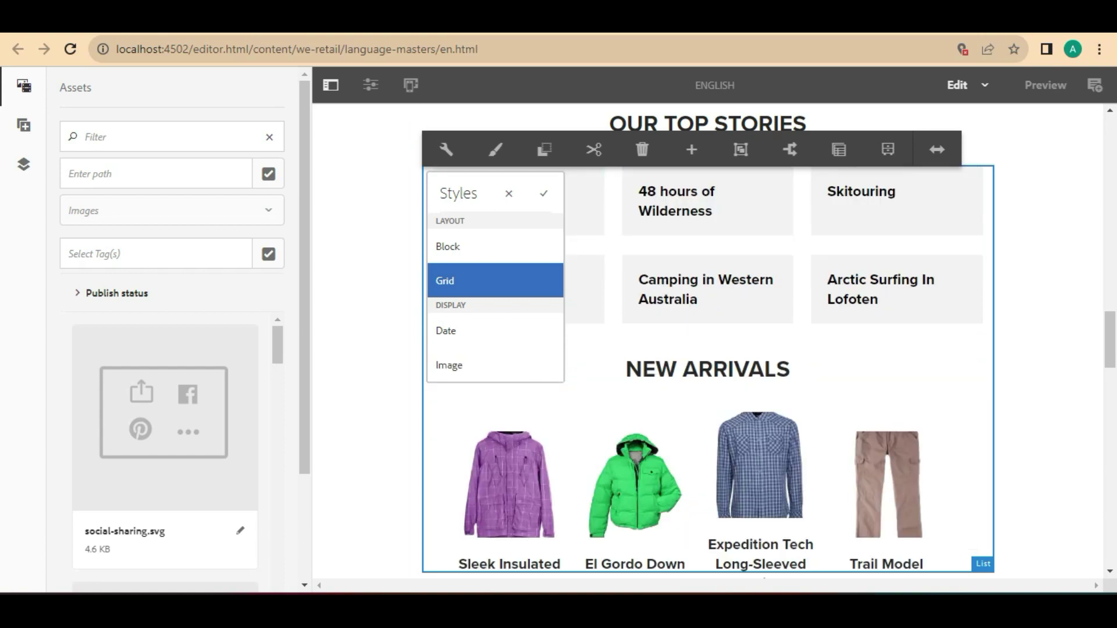
key("Escape")
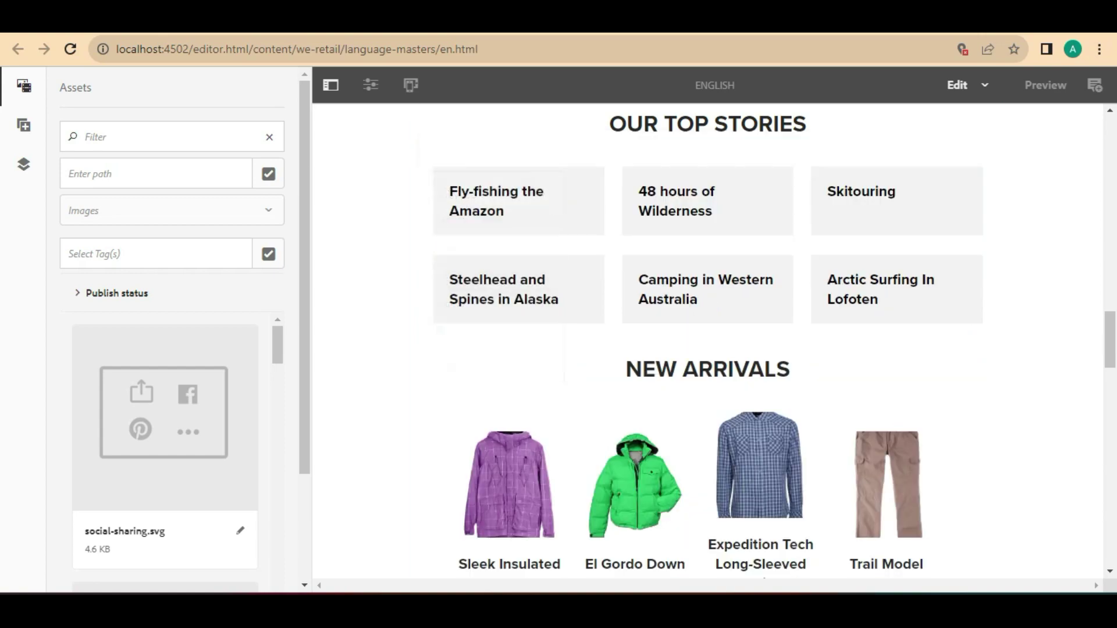
Step: Change the Our Top Stories list to the Block layout style without any display style and review the stories
left_click(707, 245)
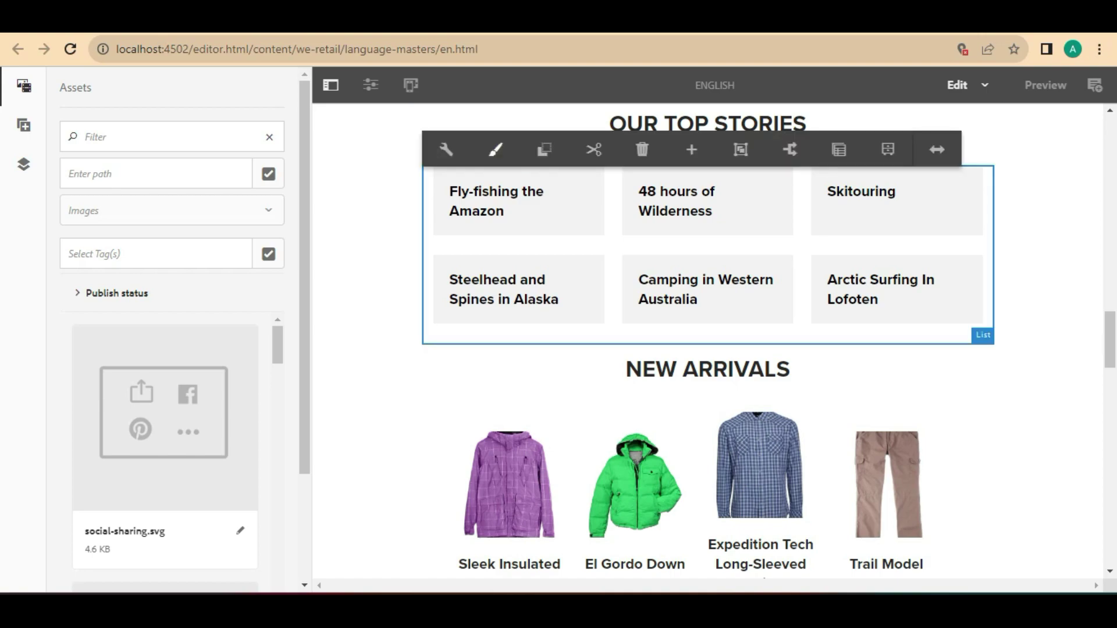
left_click(495, 150)
left_click(495, 246)
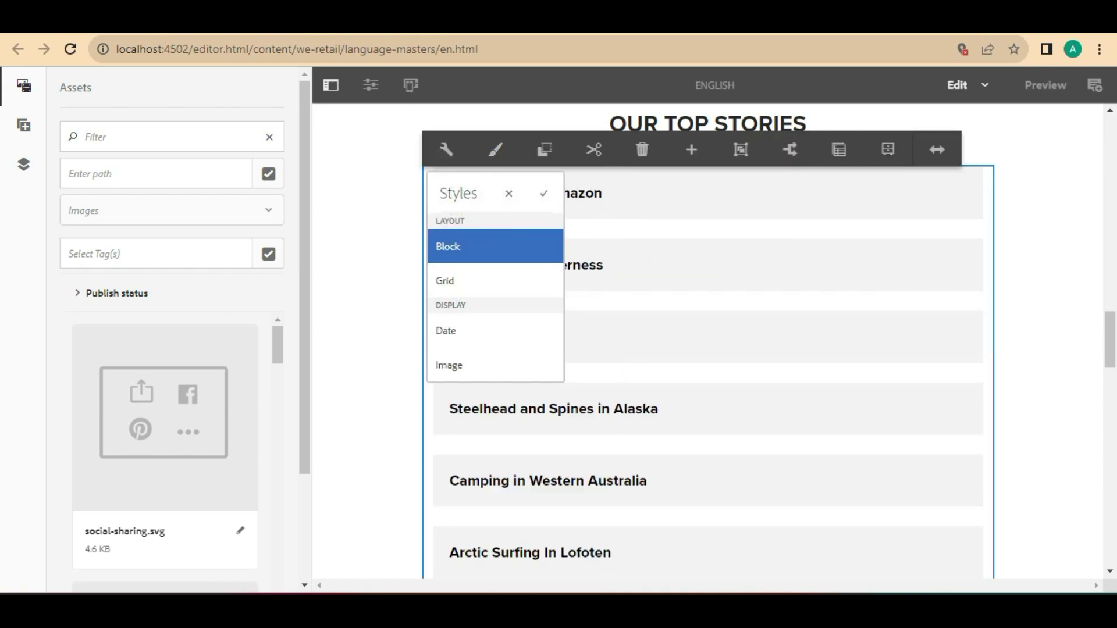
key("Escape")
scroll(707, 340, "down", 3)
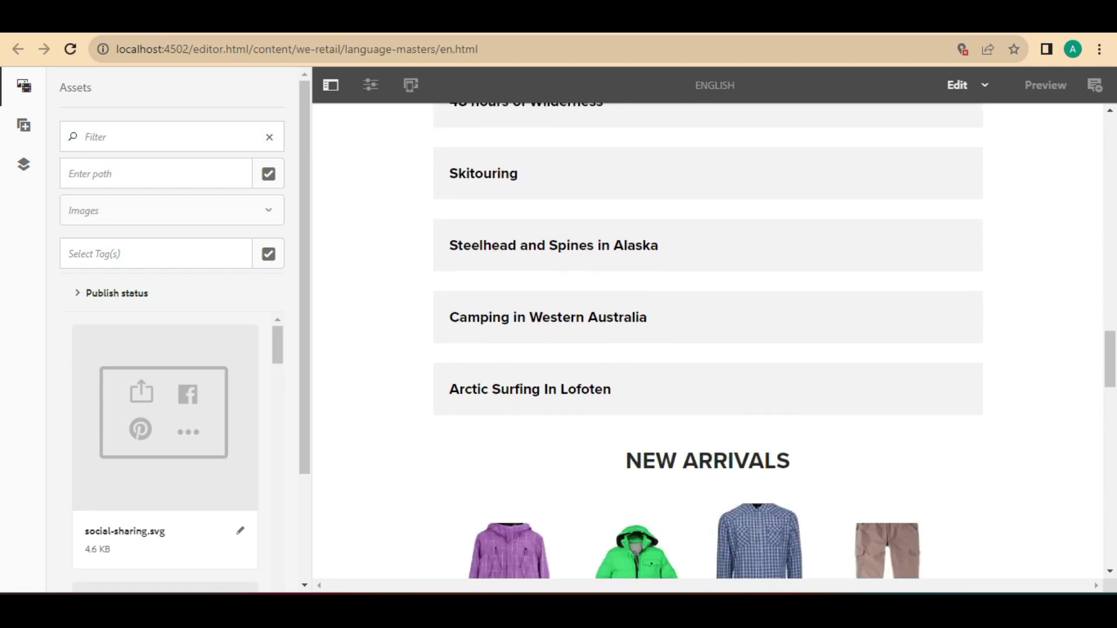
scroll(708, 340, "up", 4)
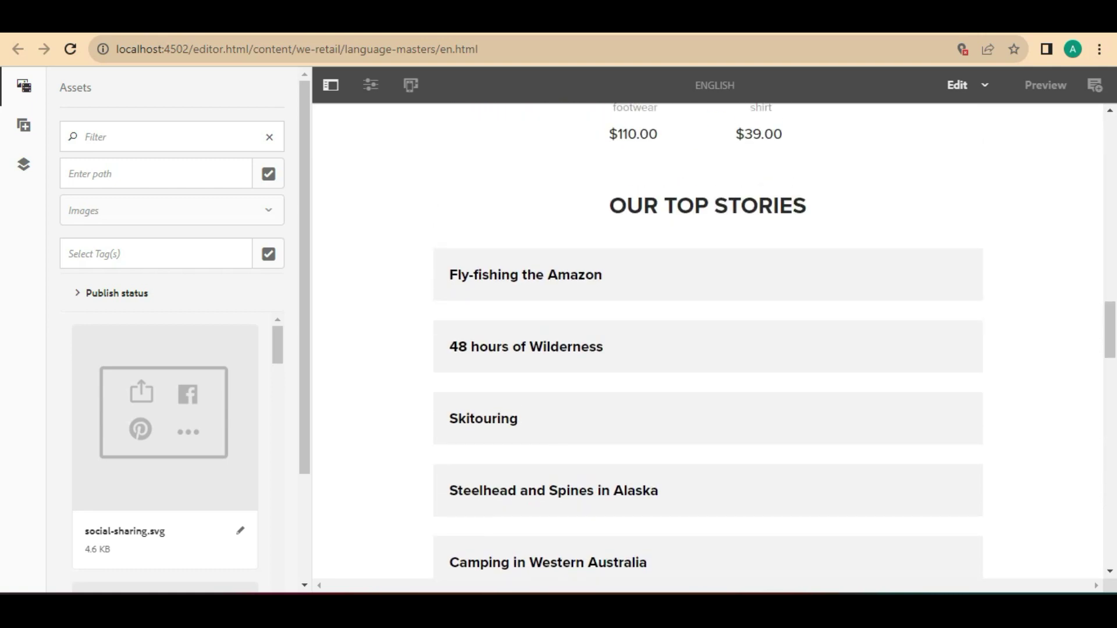
Step: Set the Our Top Stories list's styles to the Grid layout with the Image display option
left_click(707, 347)
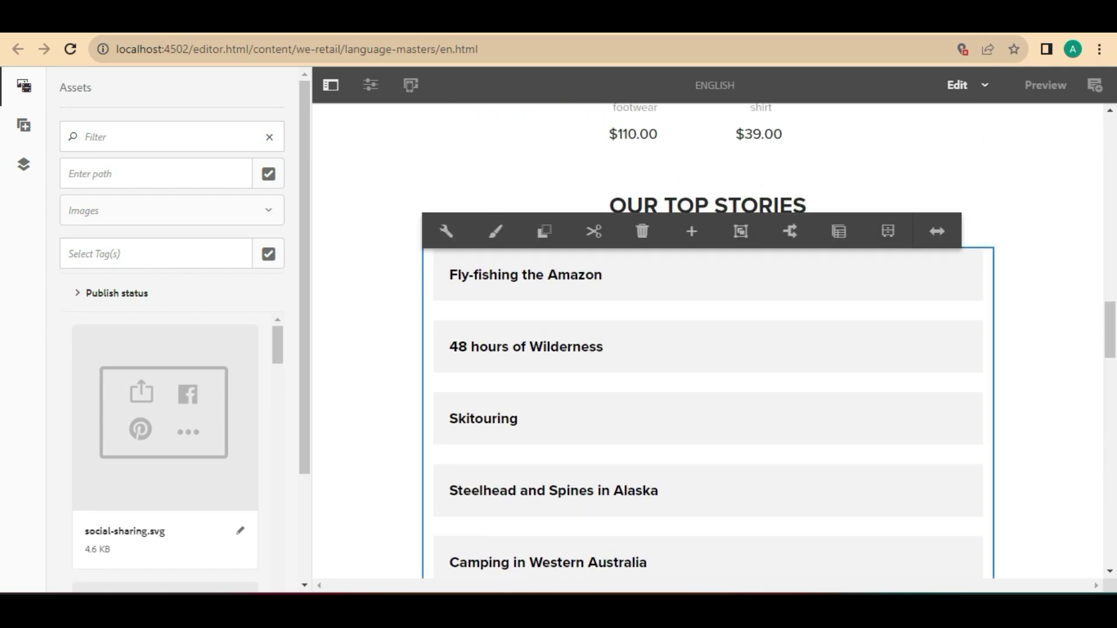
scroll(708, 347, "down", 4)
scroll(707, 340, "up", 3)
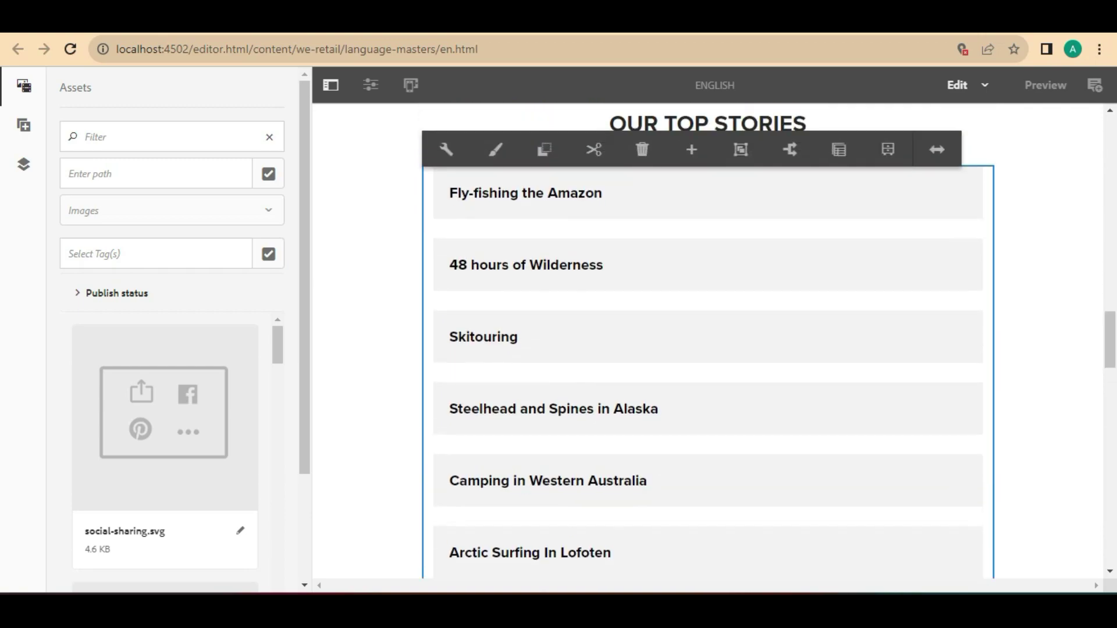
left_click(496, 150)
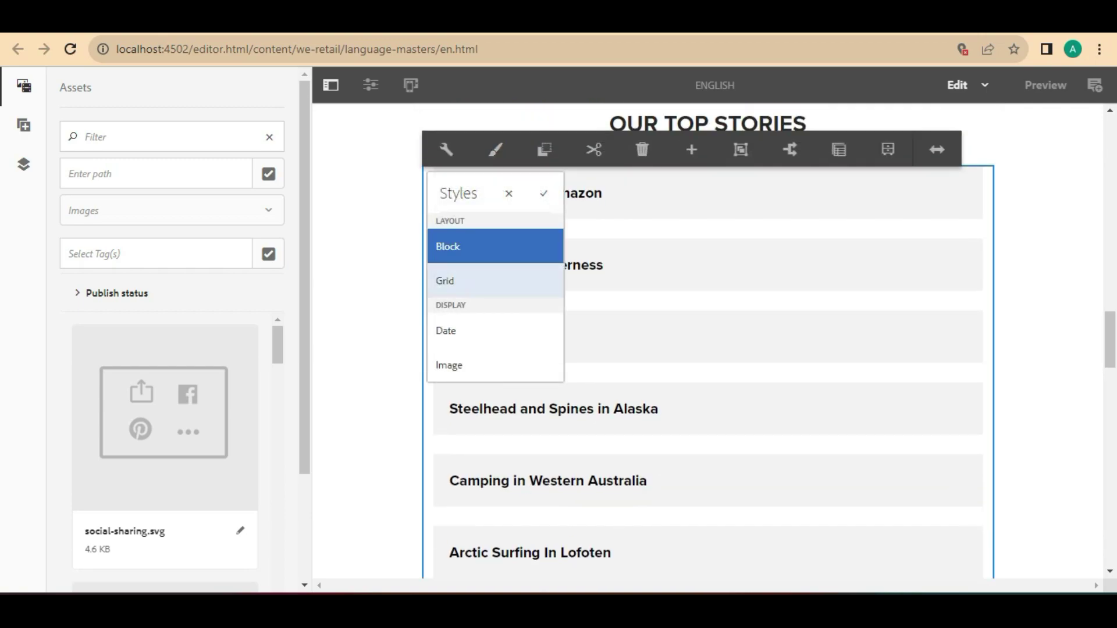
left_click(465, 281)
left_click(495, 365)
left_click(543, 193)
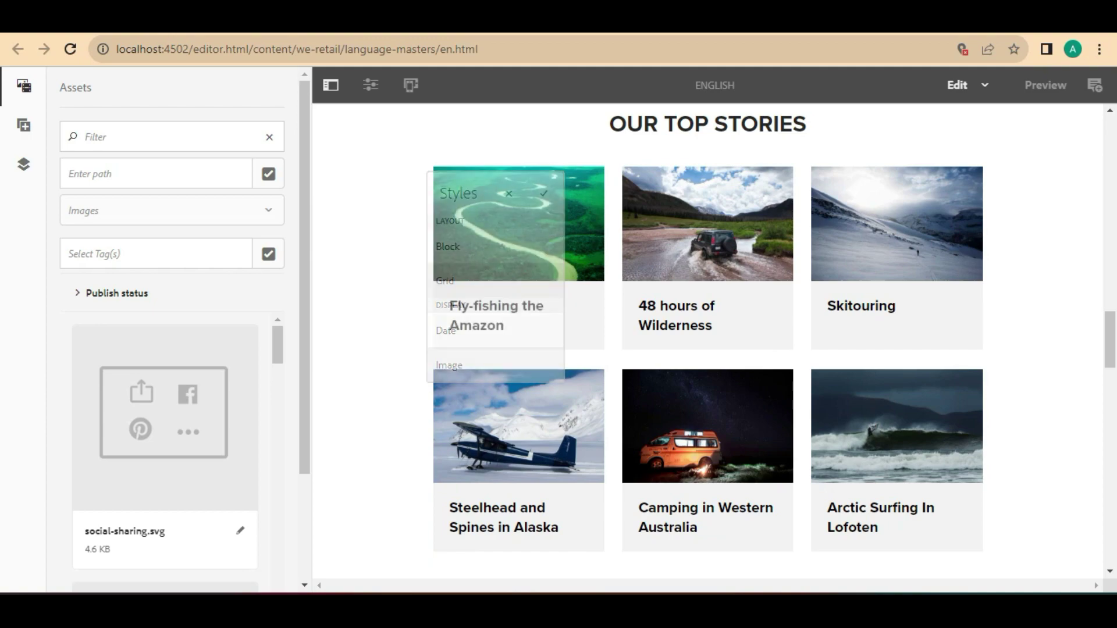
scroll(708, 340, "down", 2)
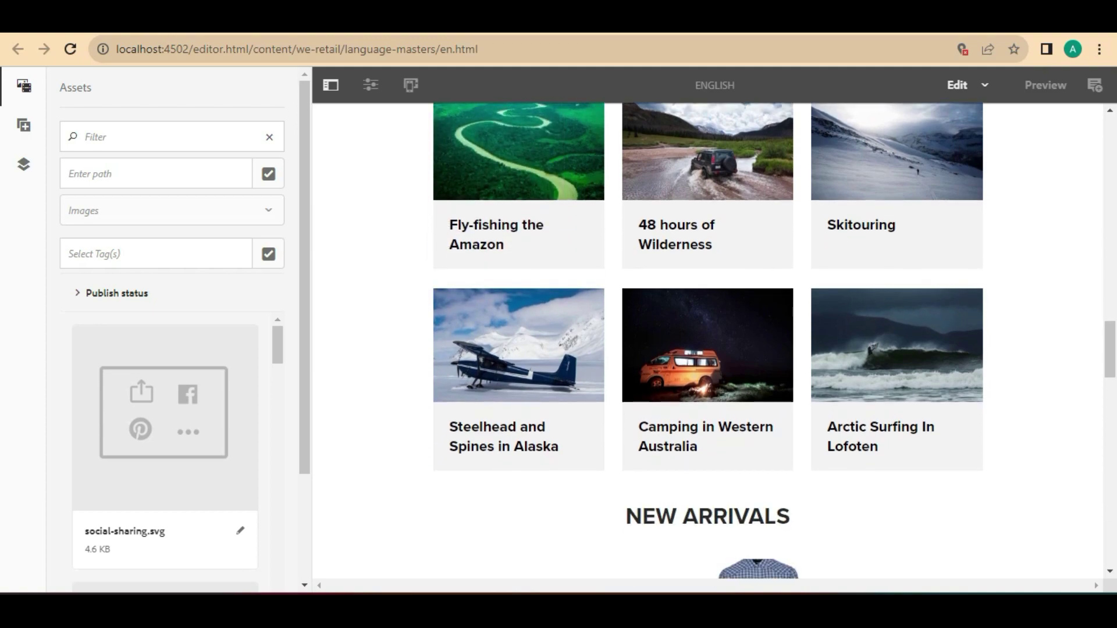
scroll(708, 341, "up", 2)
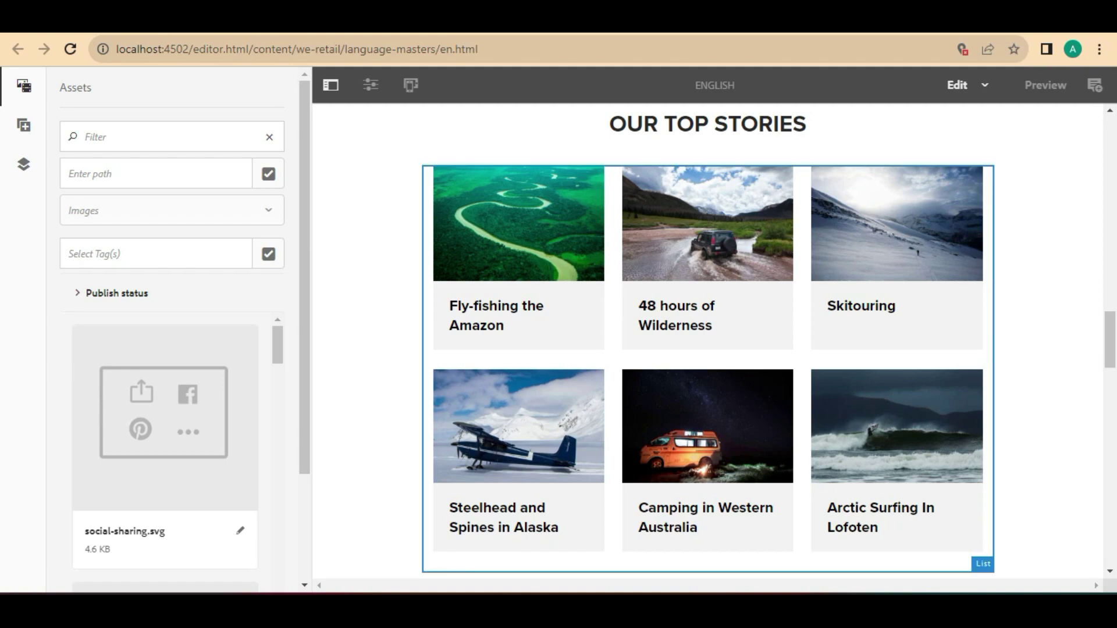
Step: Check the style options offered for the Our Top Stories list and open the page's Hero Page template for editing
left_click(707, 359)
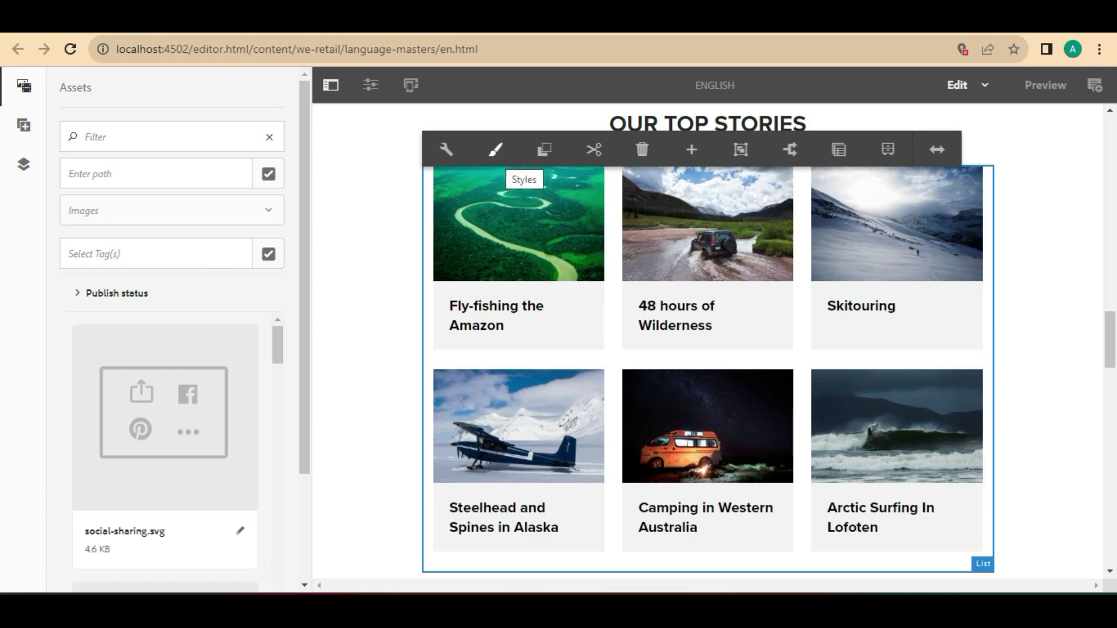
left_click(495, 149)
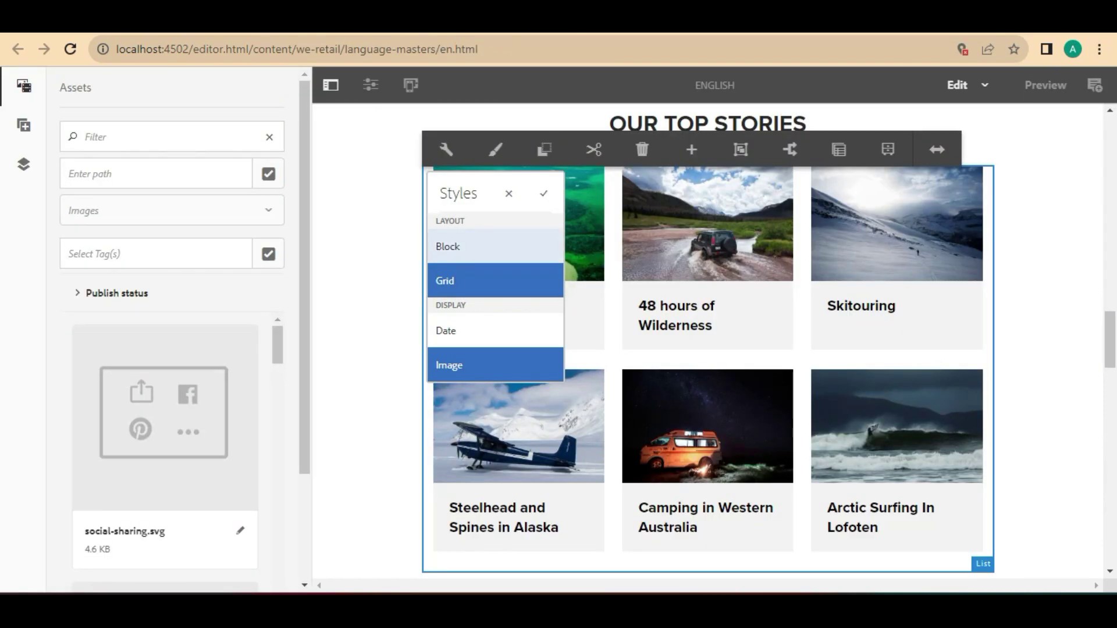
left_click(371, 85)
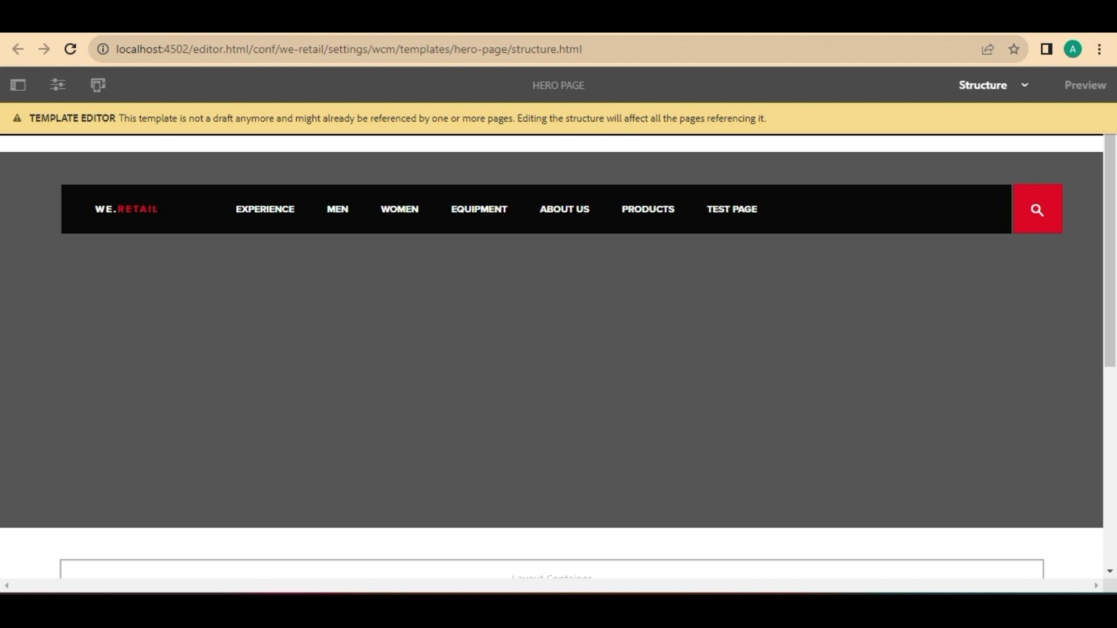
Step: Open the policy of the List component allowed in the template's layout container and check its policy title
scroll(552, 349, "down", 3)
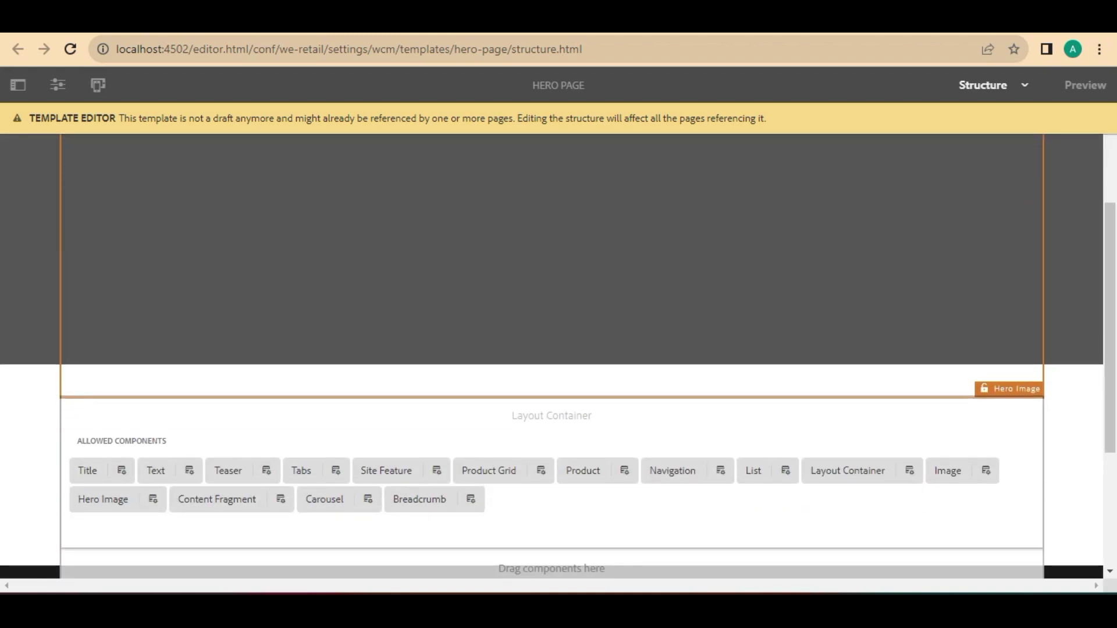
scroll(551, 349, "up", 3)
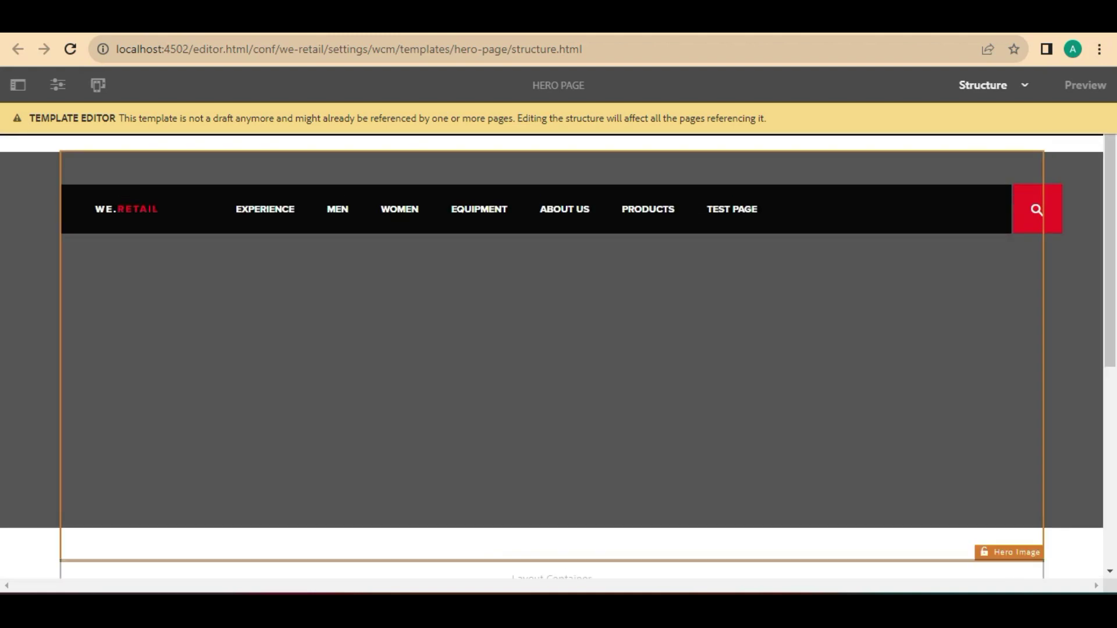
scroll(551, 349, "down", 4)
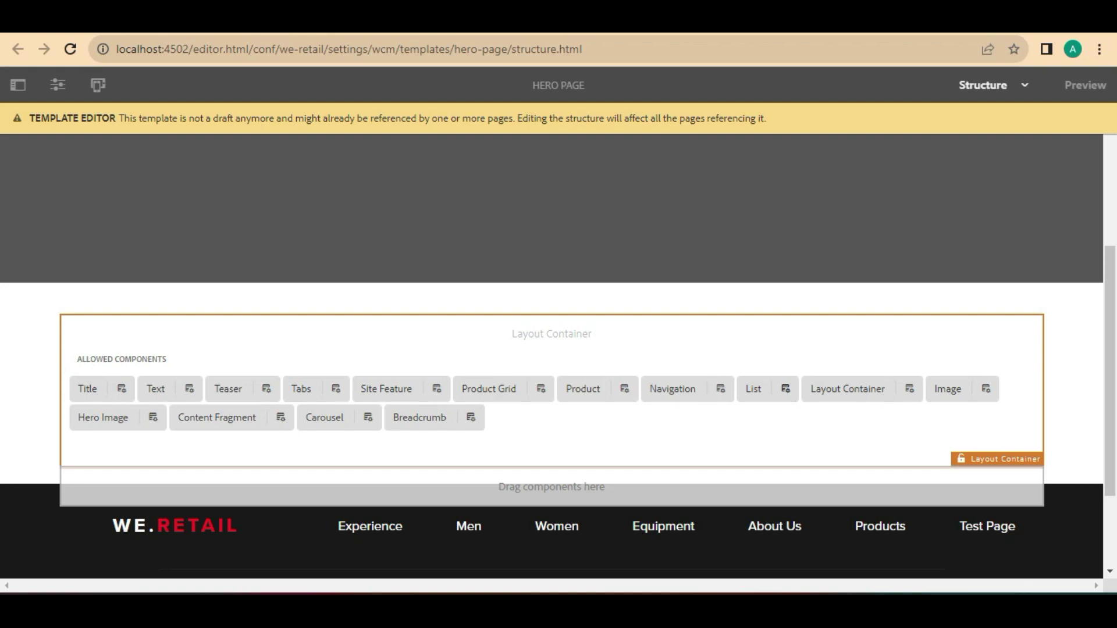
left_click(786, 389)
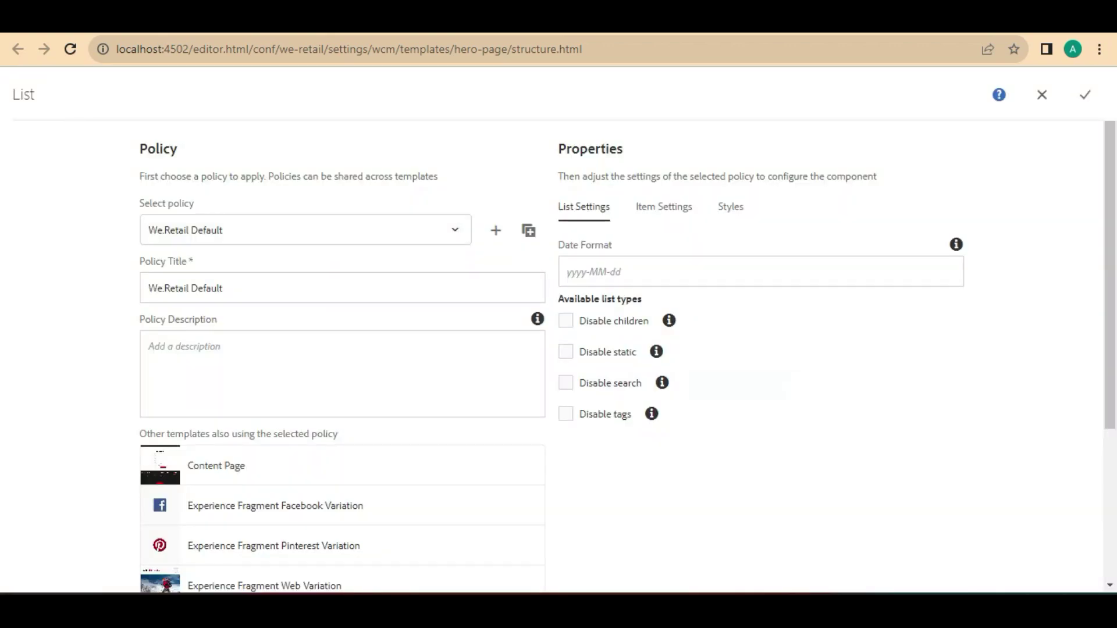
left_click(223, 288)
key("ctrl+a")
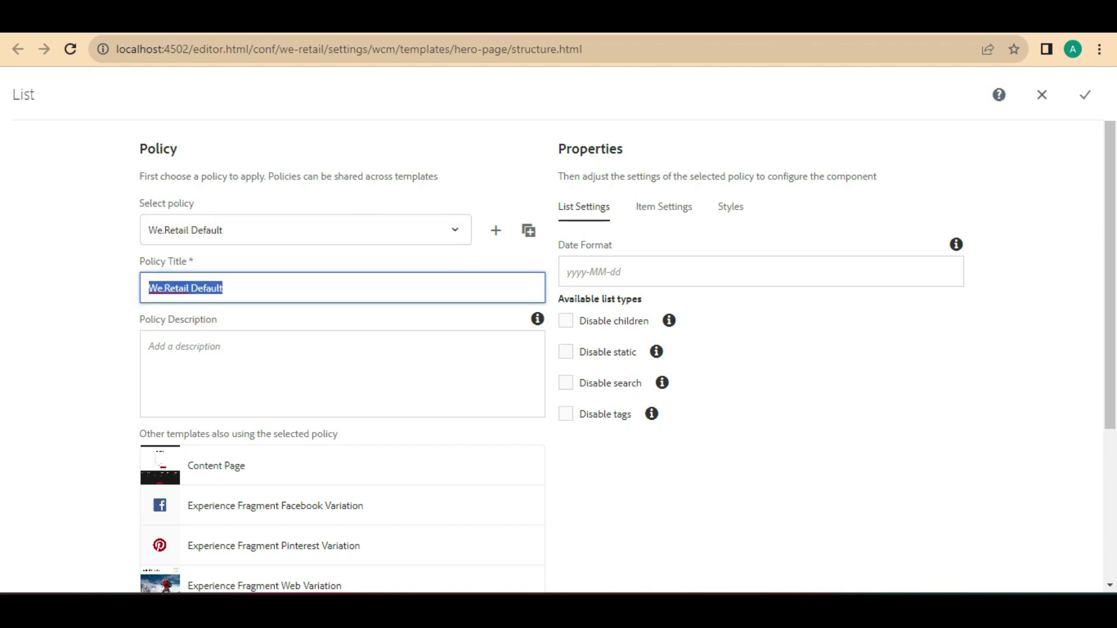
left_click(224, 288)
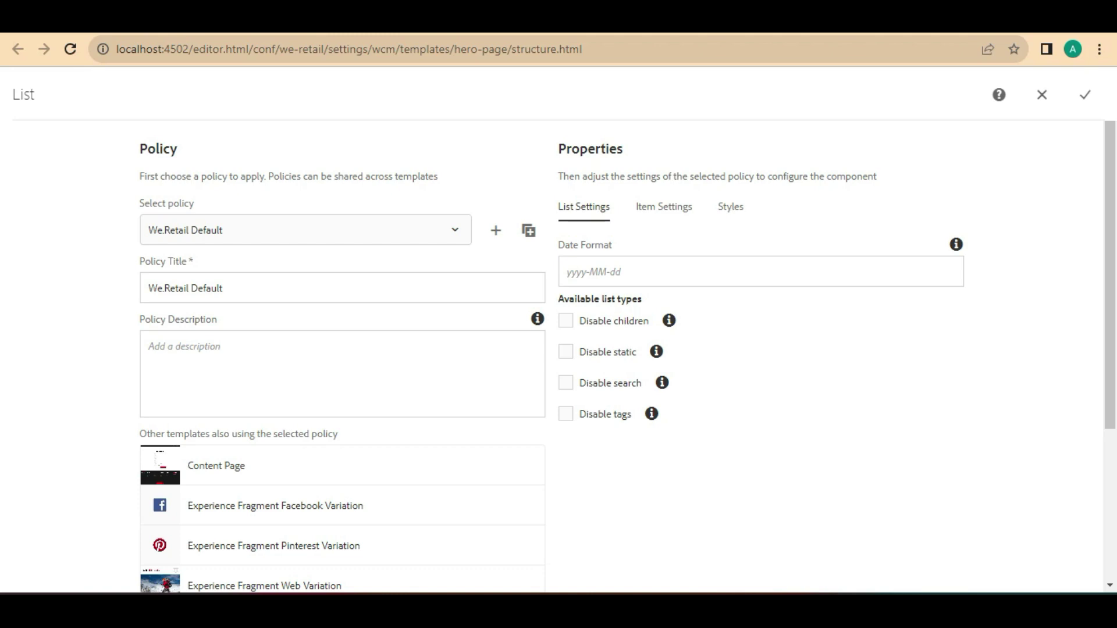
Step: Review the List policy's item settings and allowed styles, comparing them with the style options of the page's Our Top Stories list
left_click(663, 207)
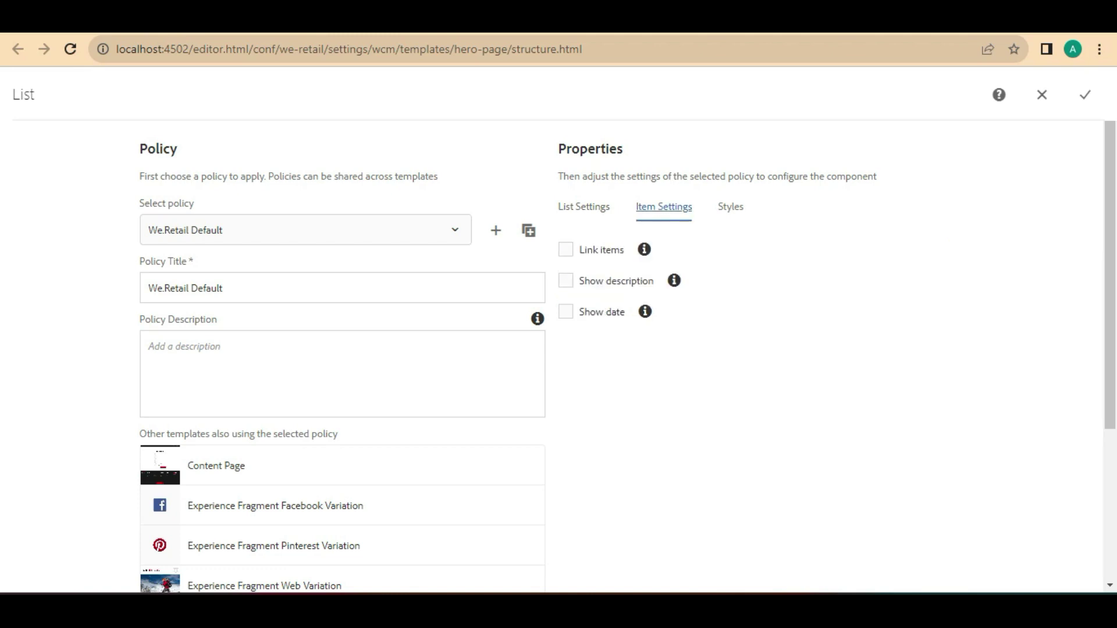
left_click(730, 207)
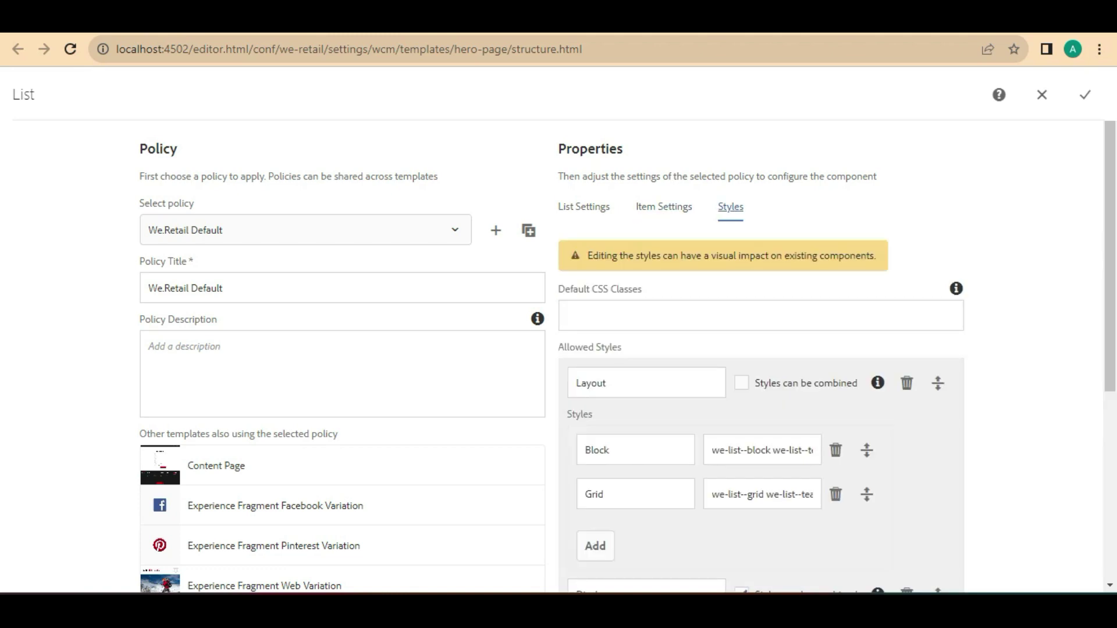
scroll(558, 355, "down", 3)
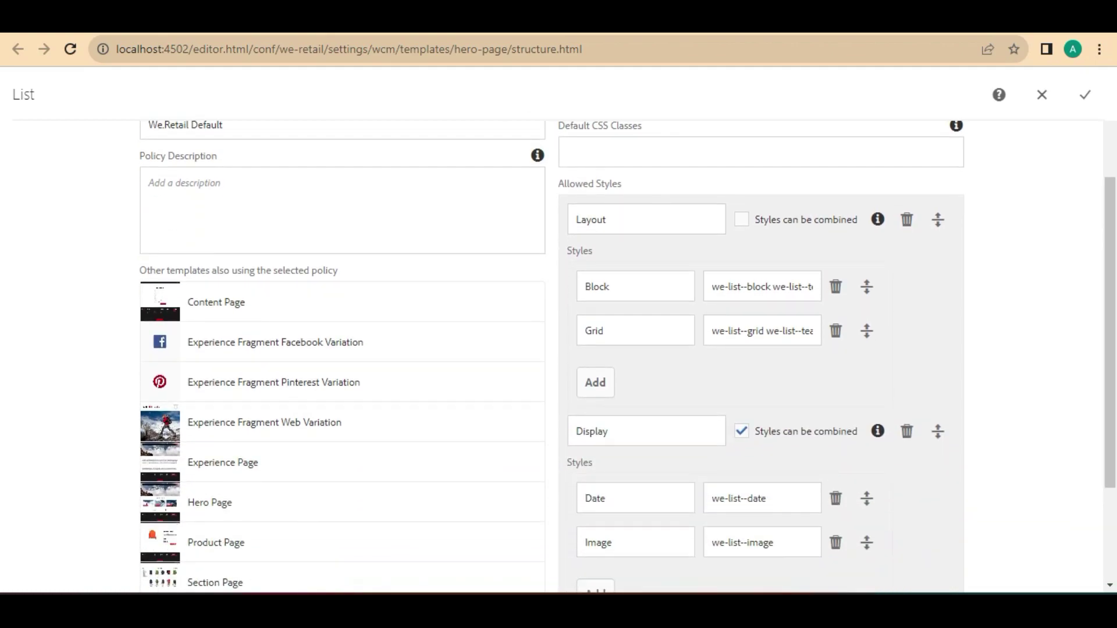
scroll(627, 356, "down", 2)
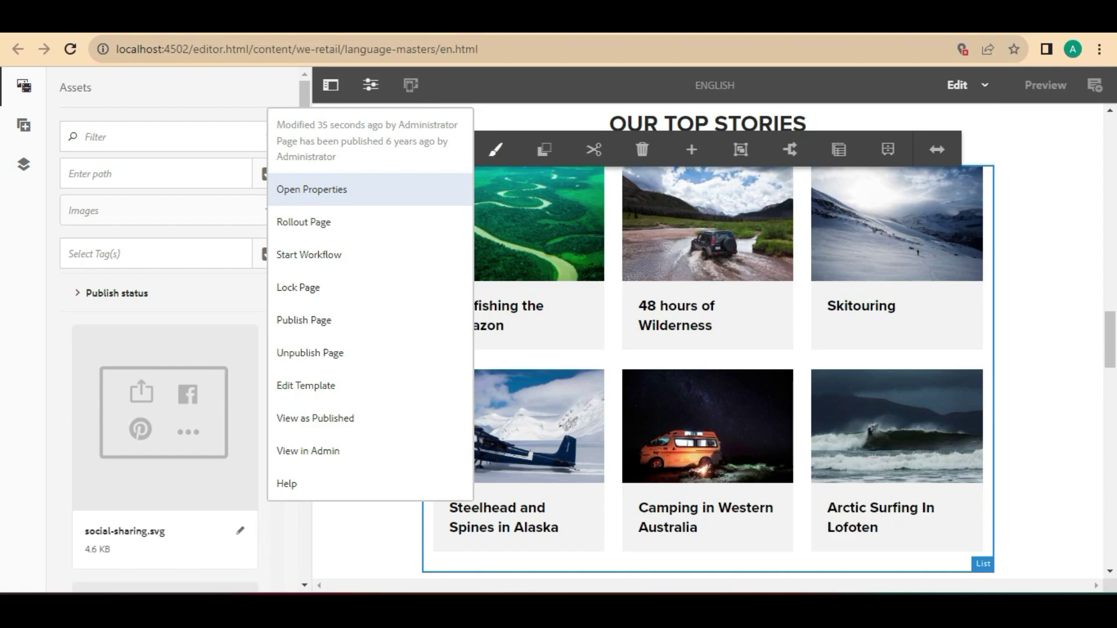
left_click(495, 150)
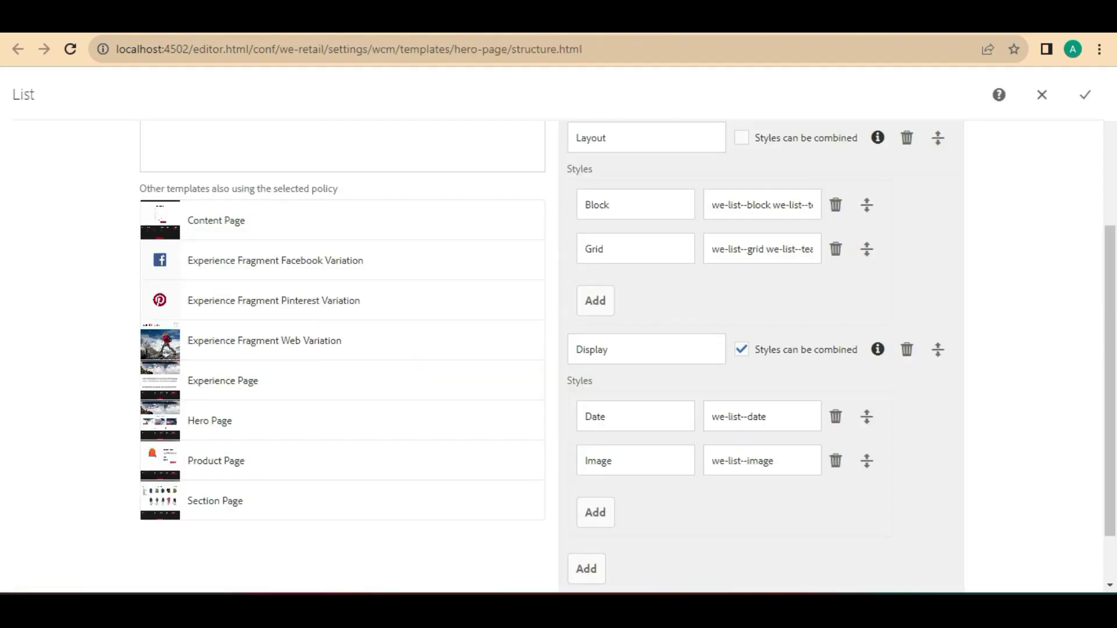
Step: Examine the Block and Grid style names in the List policy's Layout style group
left_click(597, 205)
double_click(597, 205)
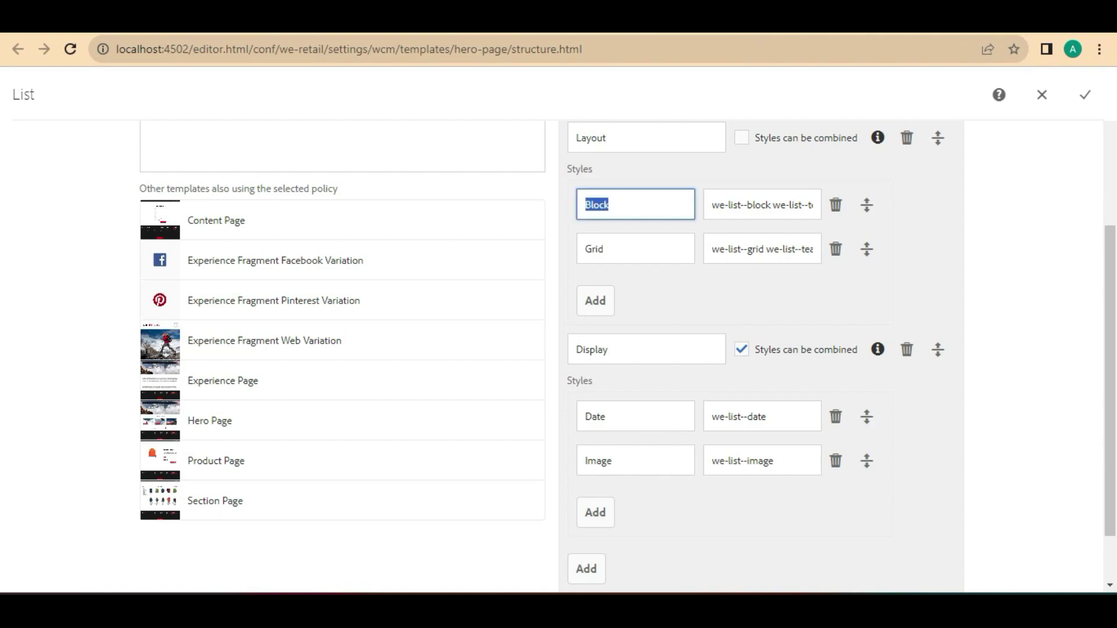
left_click(594, 249)
double_click(594, 249)
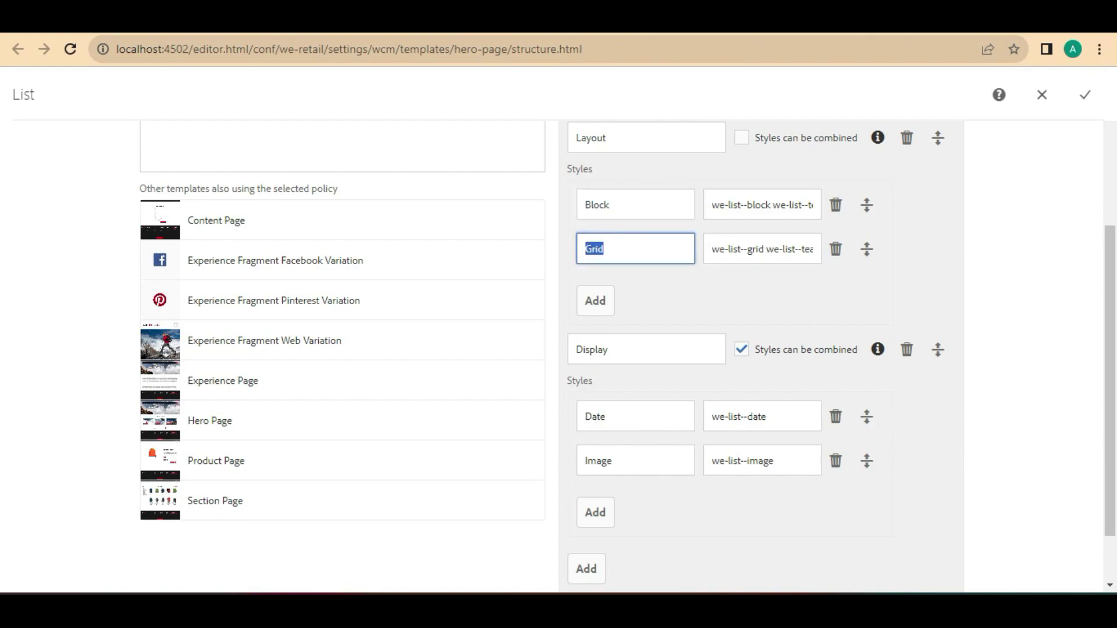
double_click(597, 205)
double_click(594, 249)
double_click(597, 205)
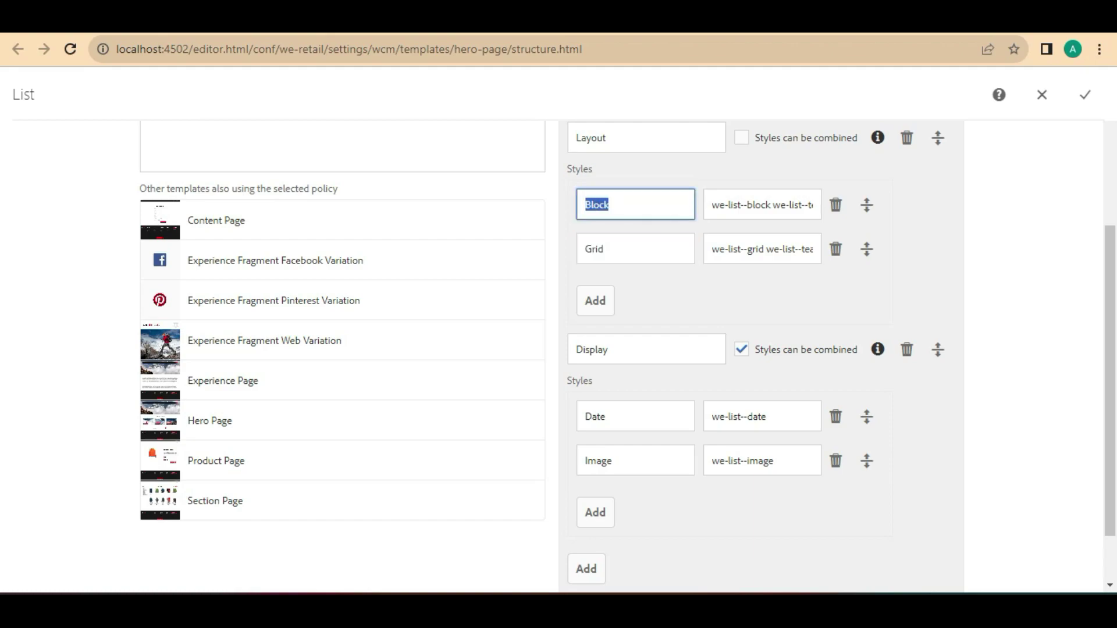
Step: Examine the CSS classes assigned to the Block and Grid layout styles of the List policy
left_click(713, 205)
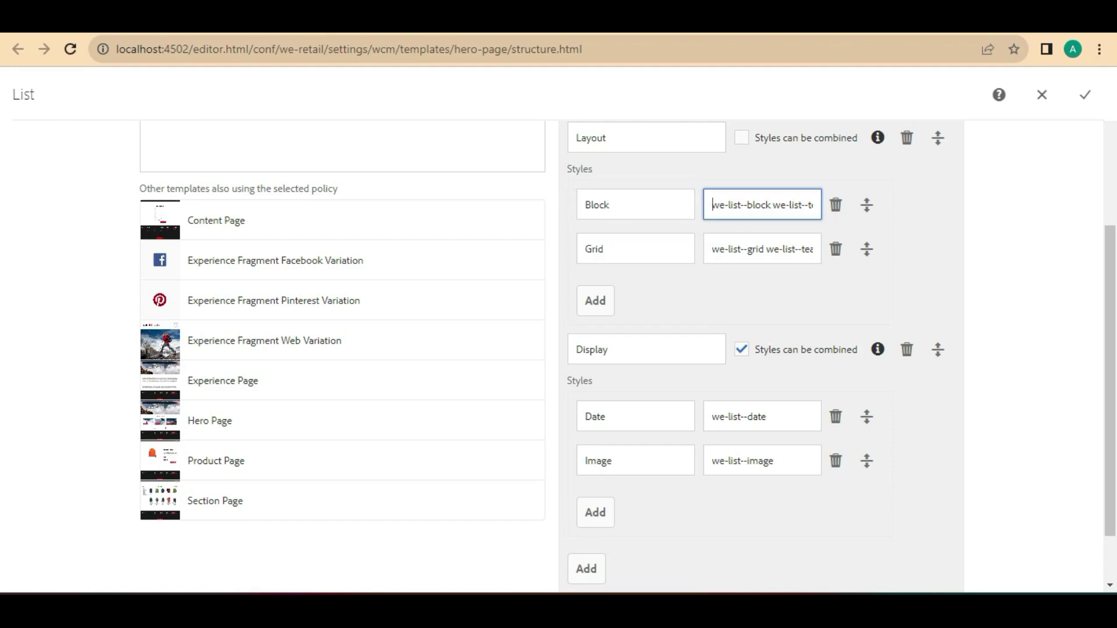
key("ctrl+a")
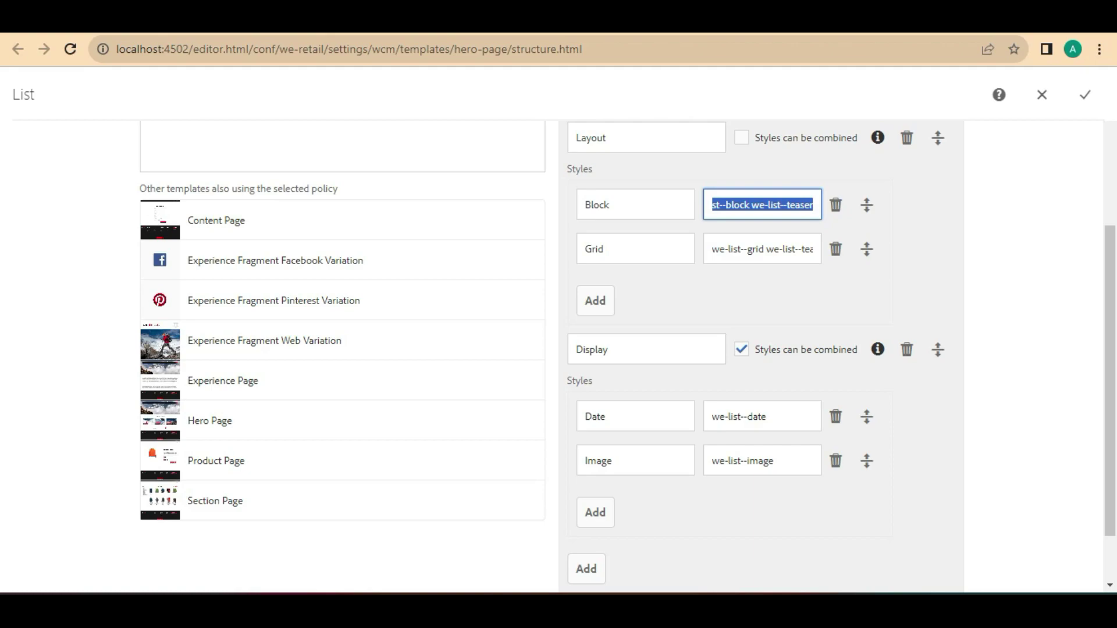
key("Left")
key("ctrl+a")
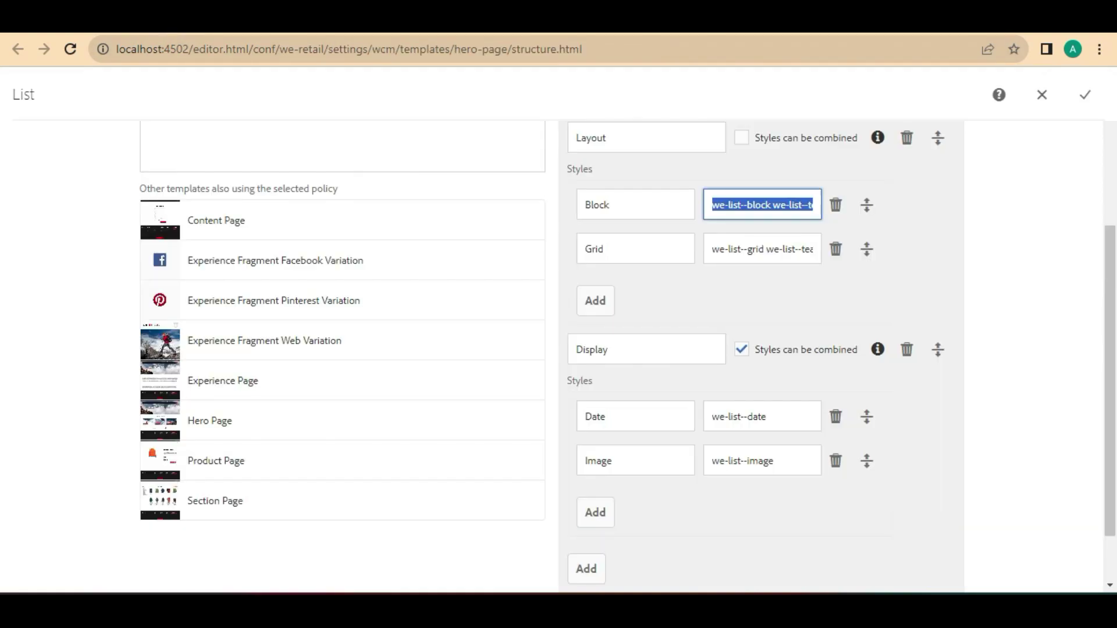
left_click(738, 205)
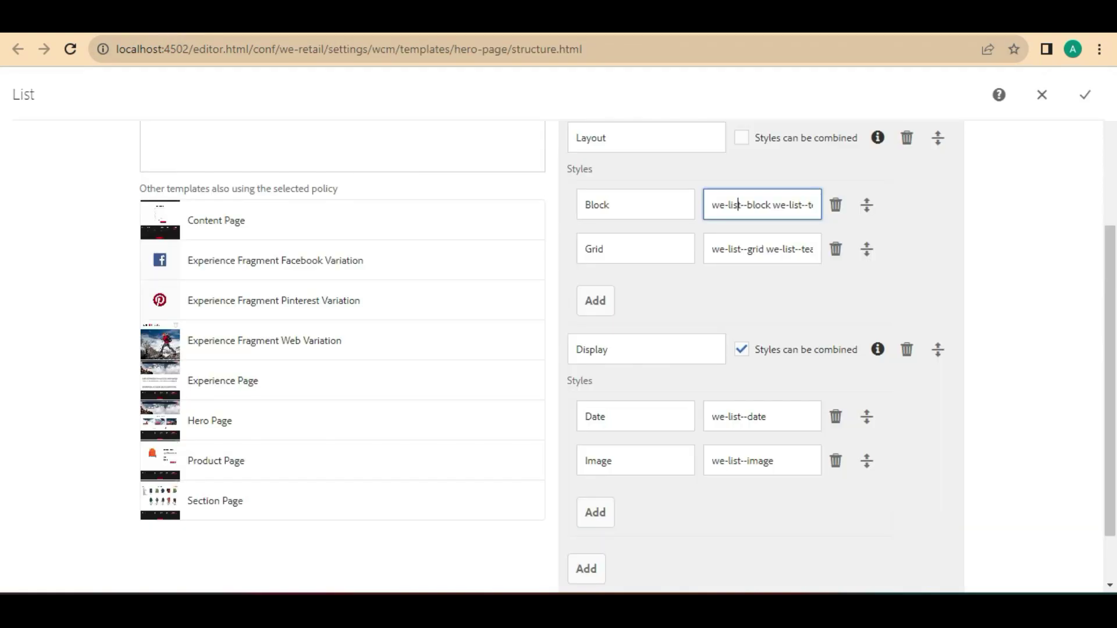
left_click_drag(712, 205, 804, 205)
left_click_drag(712, 249, 813, 249)
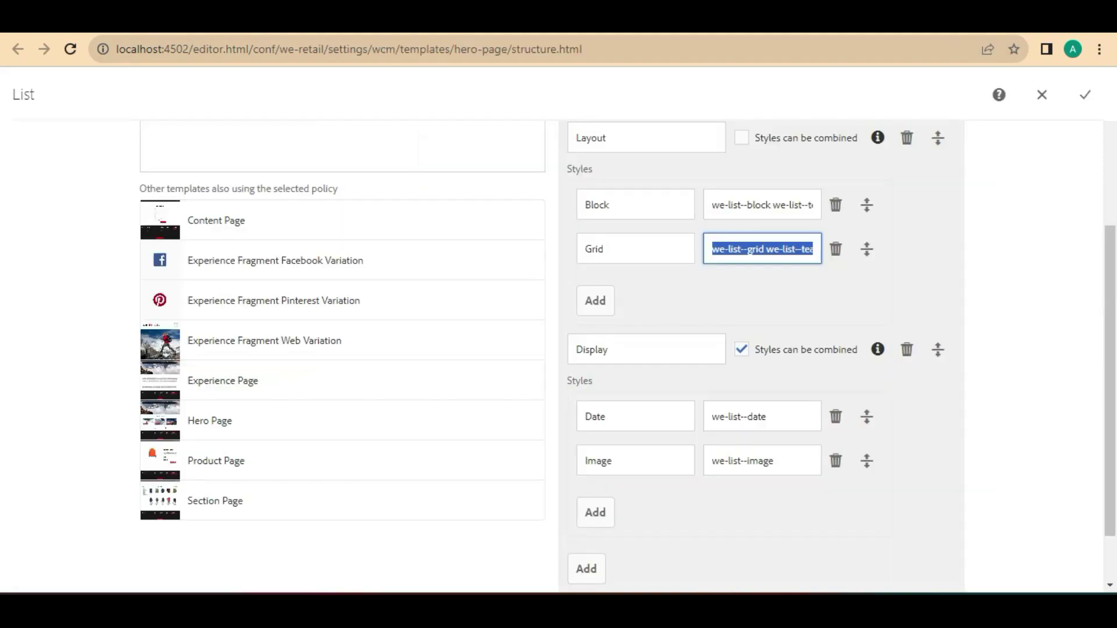
Step: Recheck the Block and Grid style names and close the List policy without saving
double_click(597, 205)
double_click(594, 249)
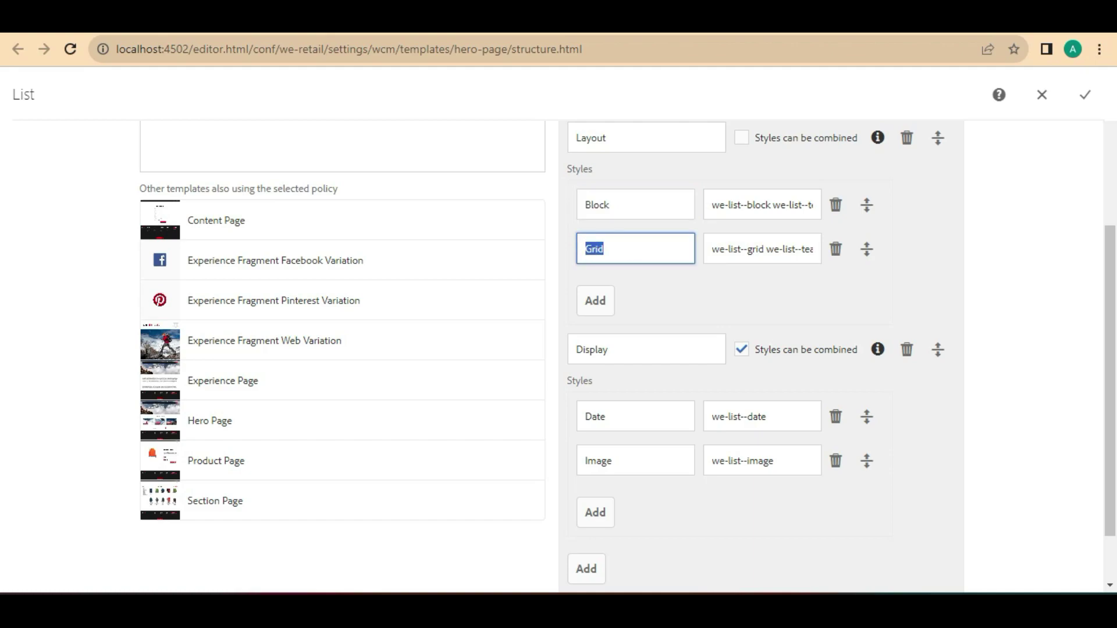
scroll(627, 357, "up", 3)
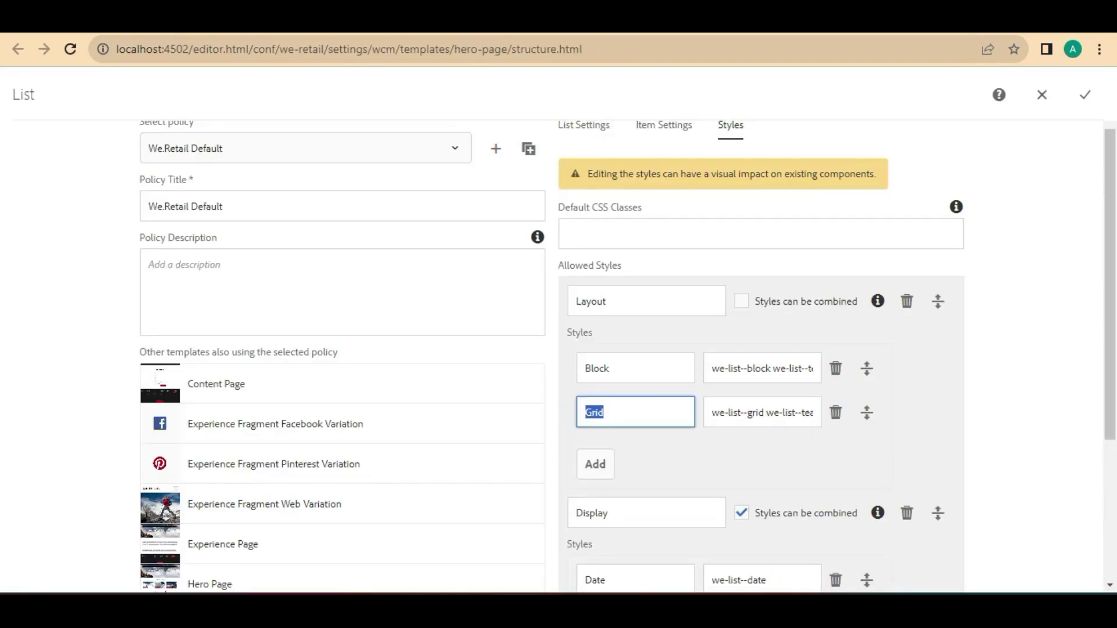
left_click(1041, 95)
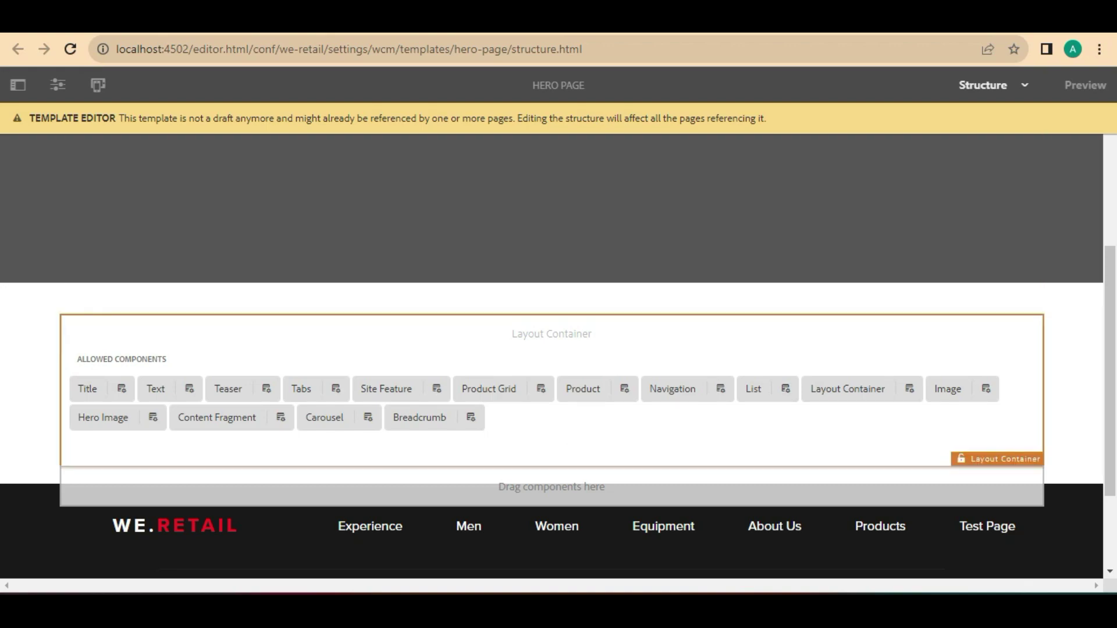
Step: Reopen the List component's policy and examine the Block entry among its allowed styles
left_click(785, 389)
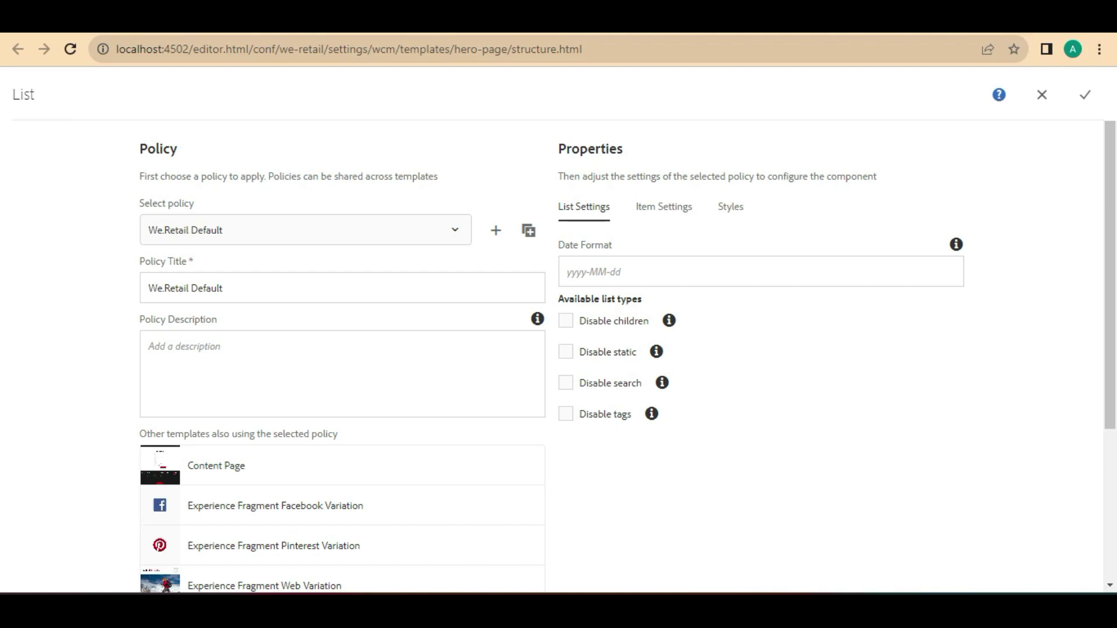
left_click(730, 206)
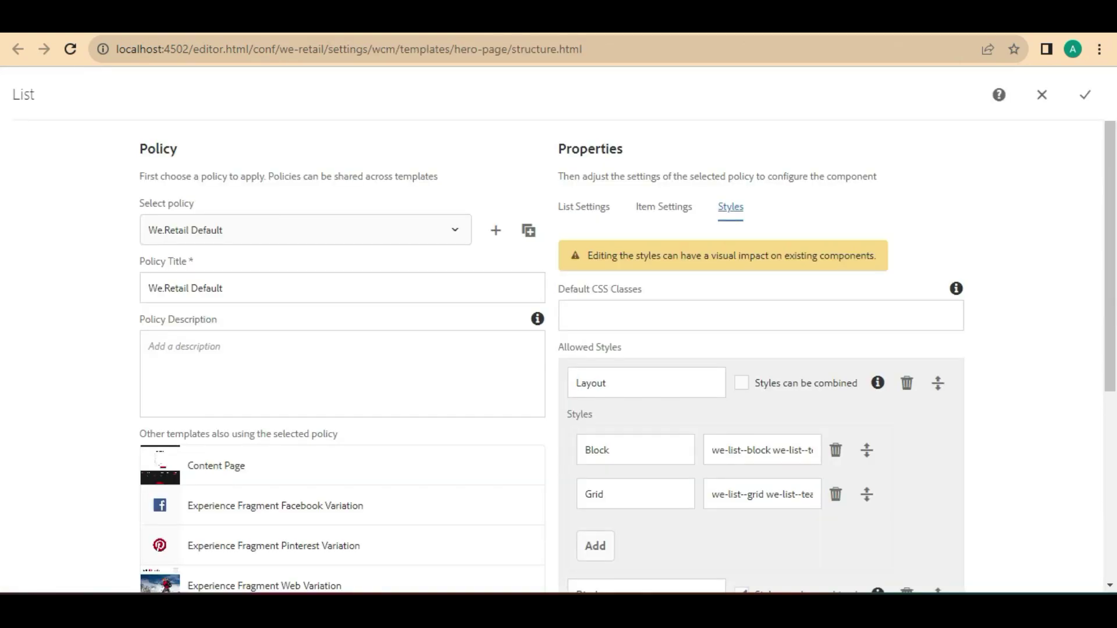
double_click(596, 449)
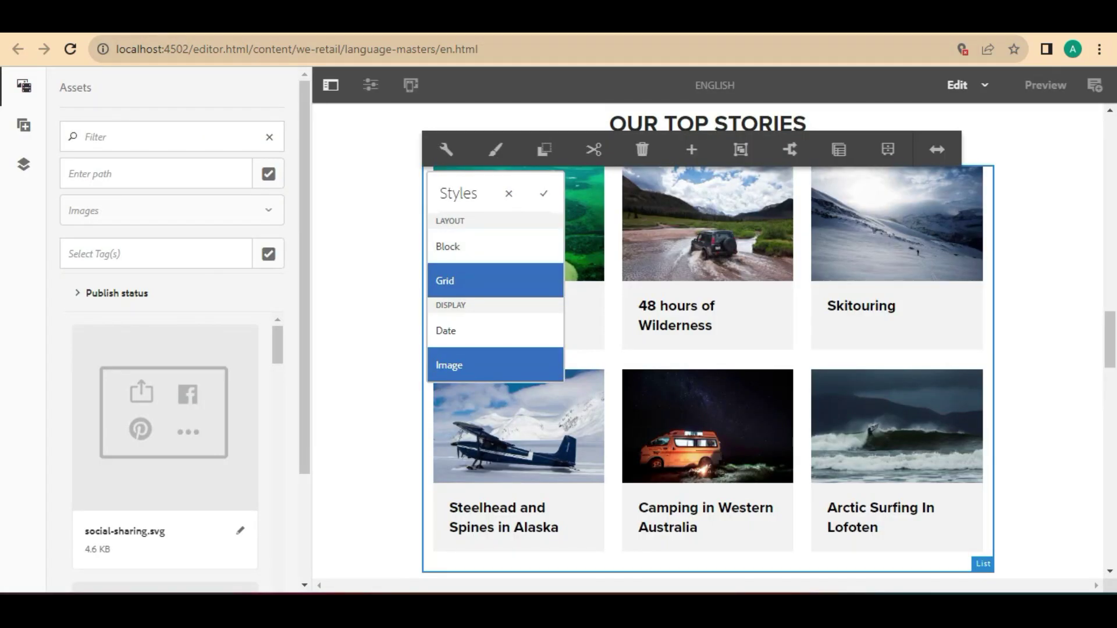
Step: On the English page, try the Block layout for the Our Top Stories list and return it to Grid
left_click(495, 246)
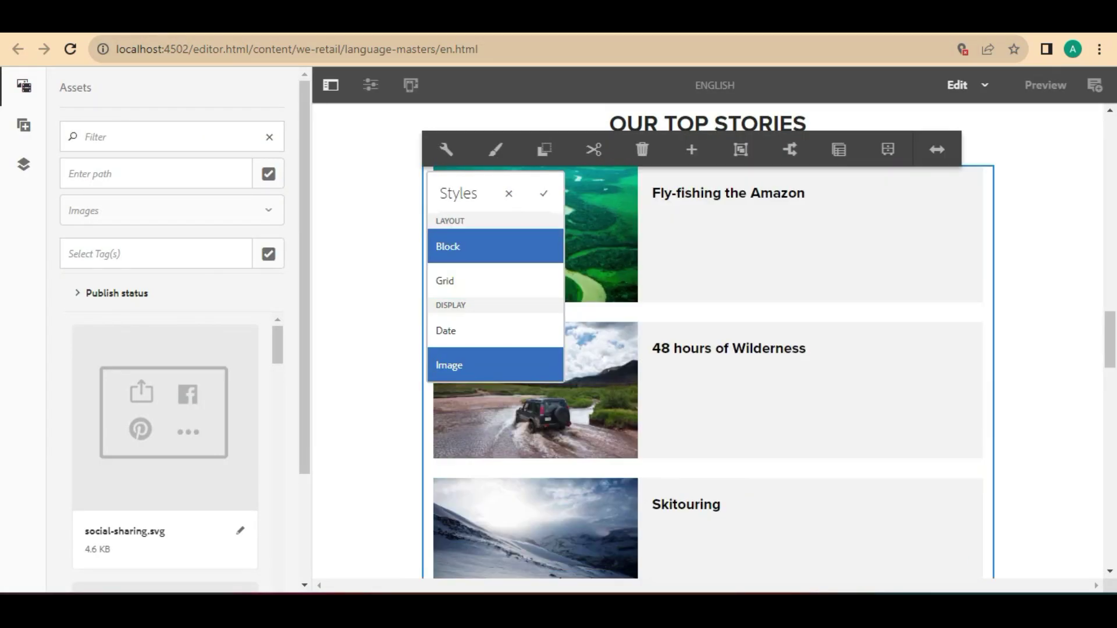
left_click(495, 280)
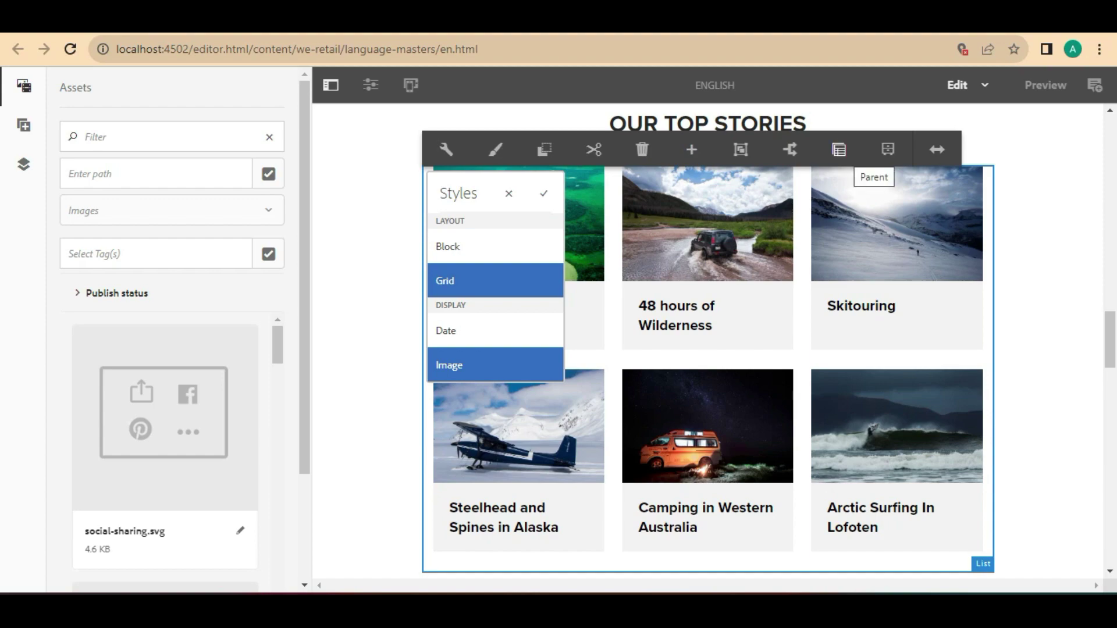
left_click(840, 150)
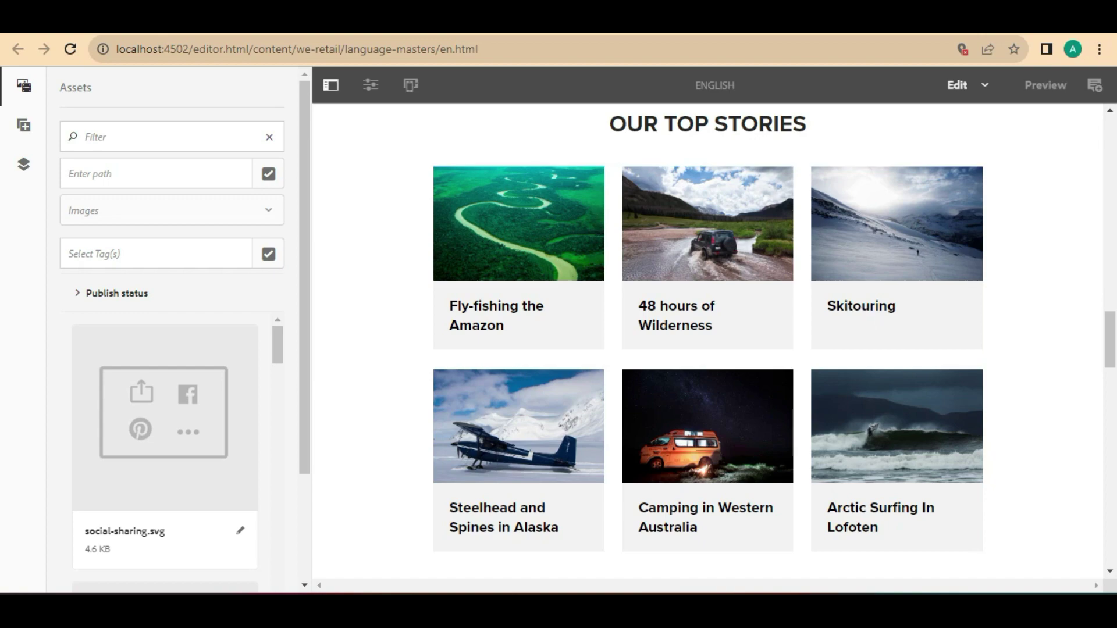
Step: Hide the side panel, turn on the device emulator and review the Our Top Stories grid at desktop size
left_click(331, 85)
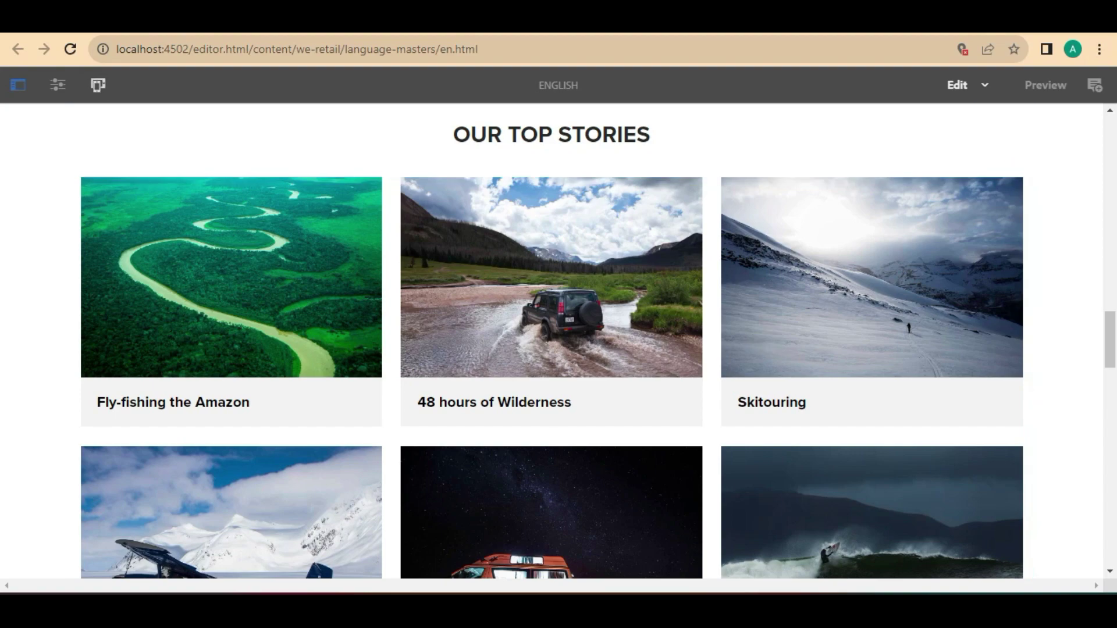
left_click(98, 85)
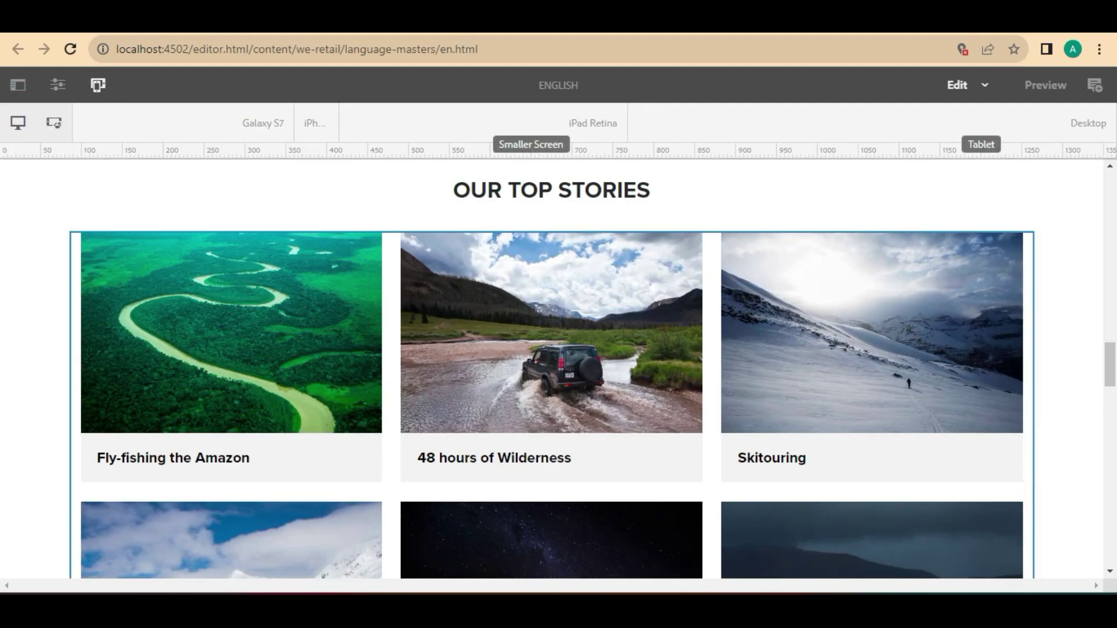
scroll(552, 369, "down", 4)
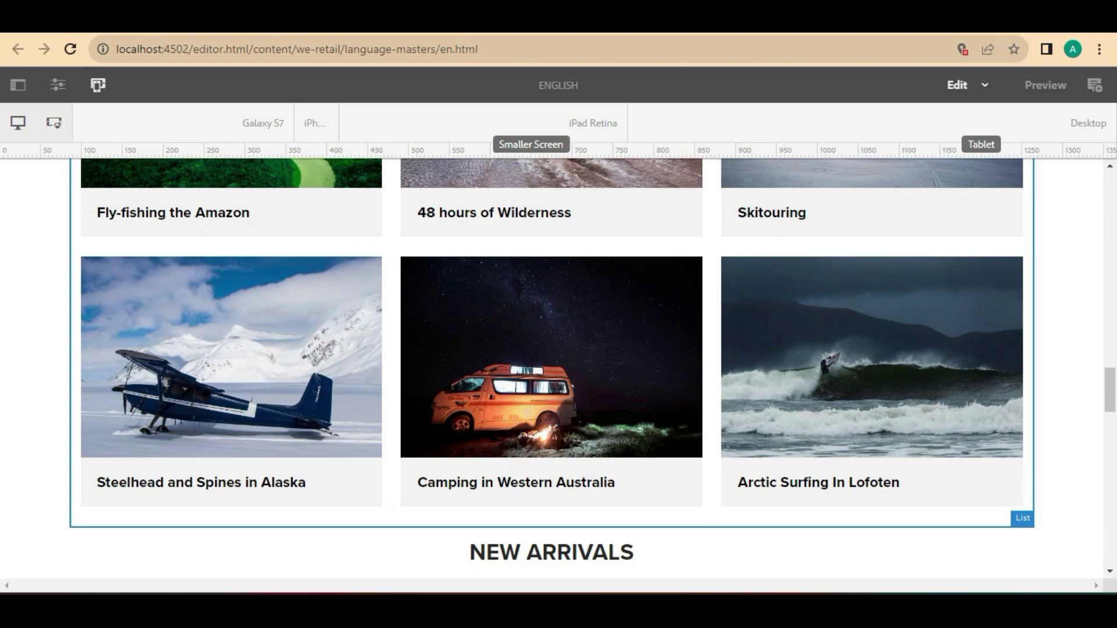
scroll(551, 368, "up", 3)
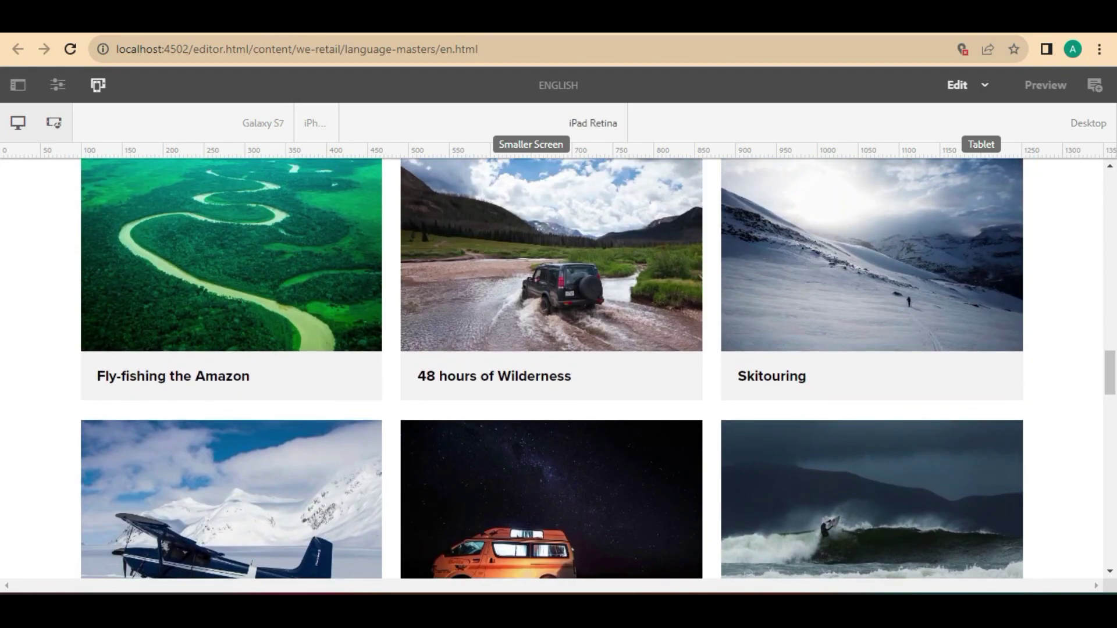
Step: Preview the Our Top Stories list at iPad Retina and iPhone 8 Plus sizes, and show the side panel again at desktop size
left_click(593, 123)
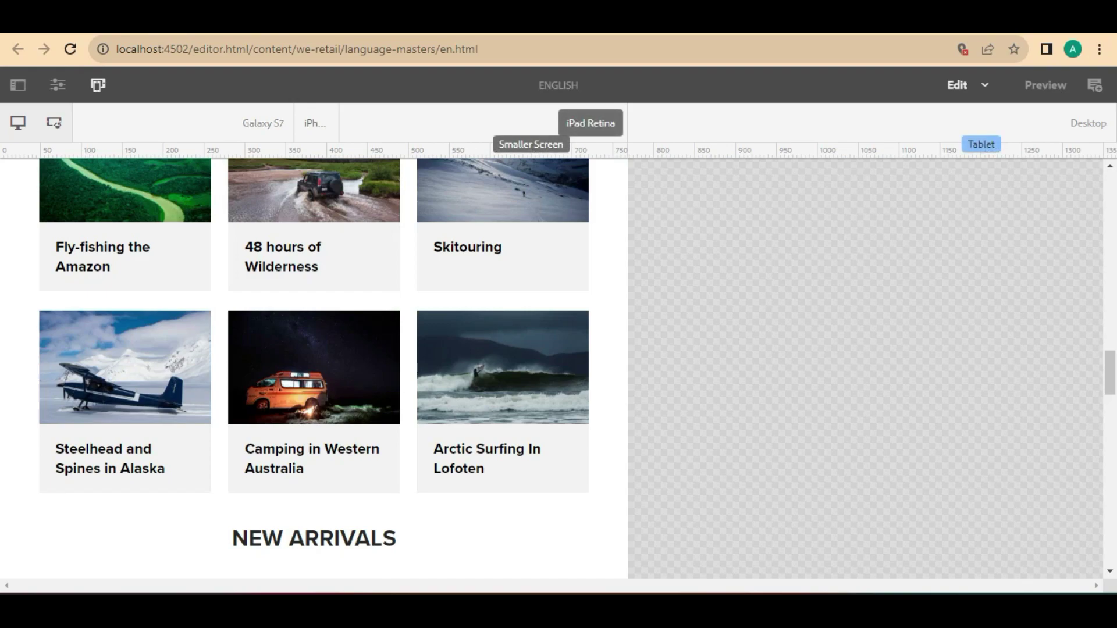
left_click(315, 122)
scroll(170, 368, "down", 6)
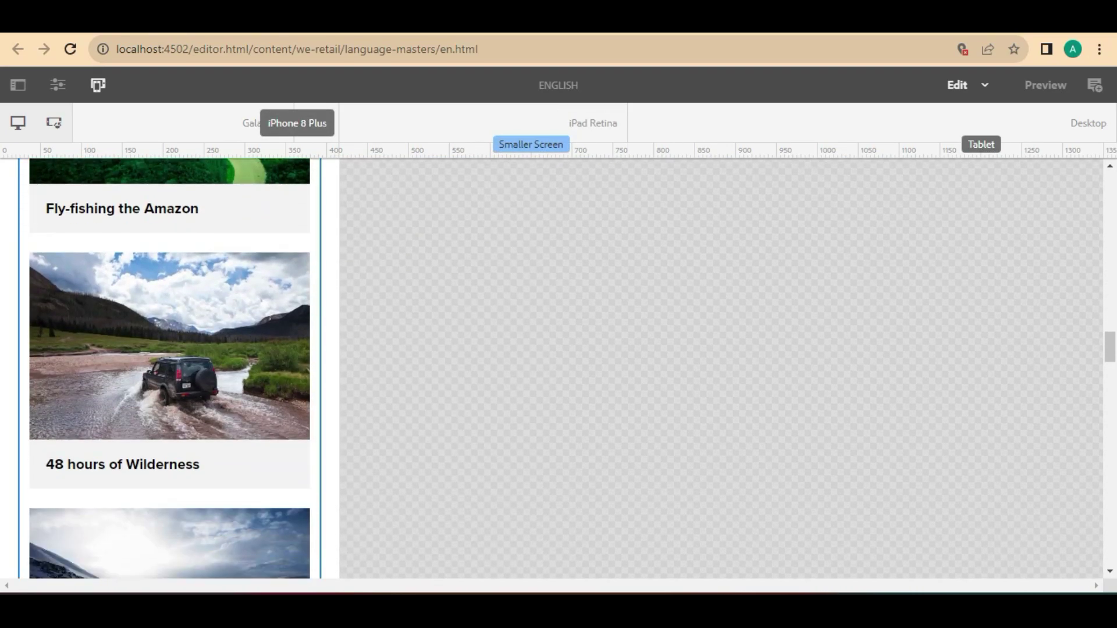
scroll(169, 368, "down", 9)
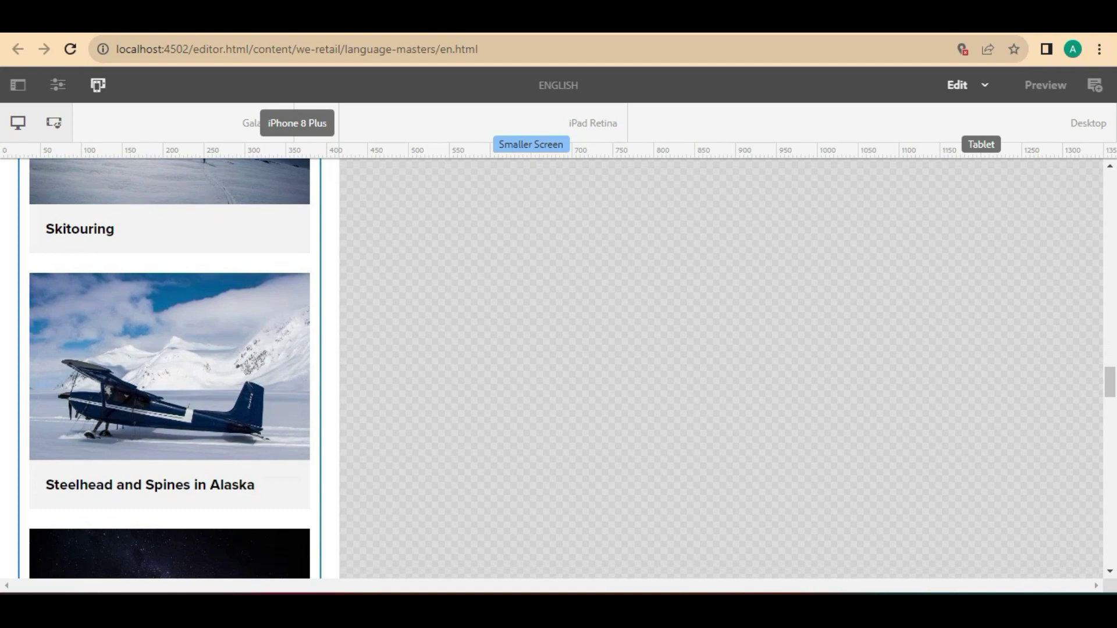
scroll(169, 368, "up", 12)
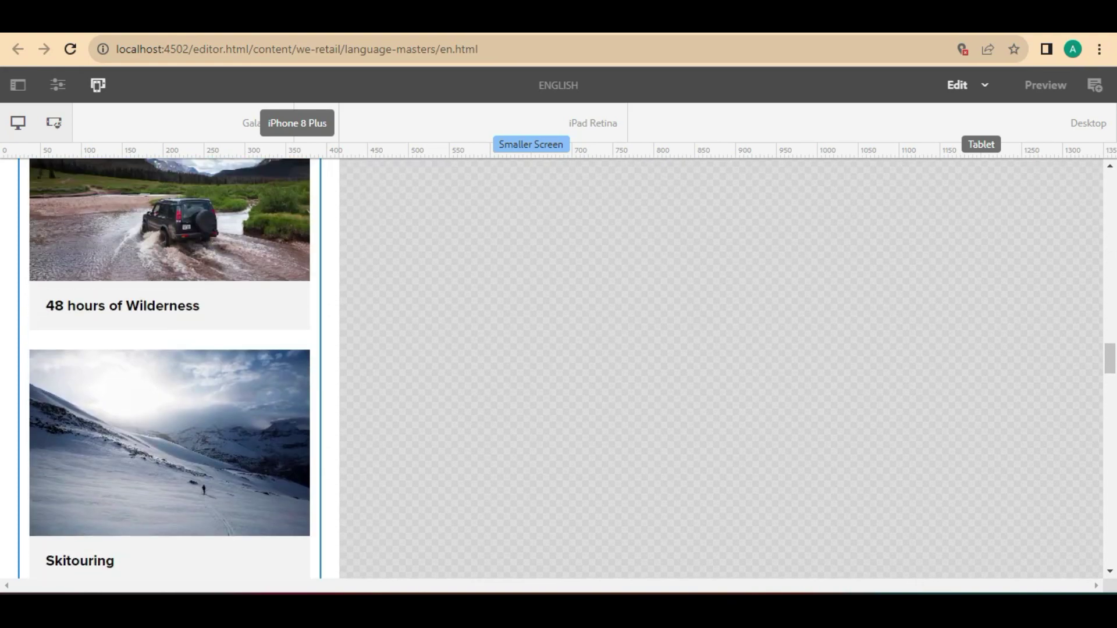
scroll(169, 369, "up", 6)
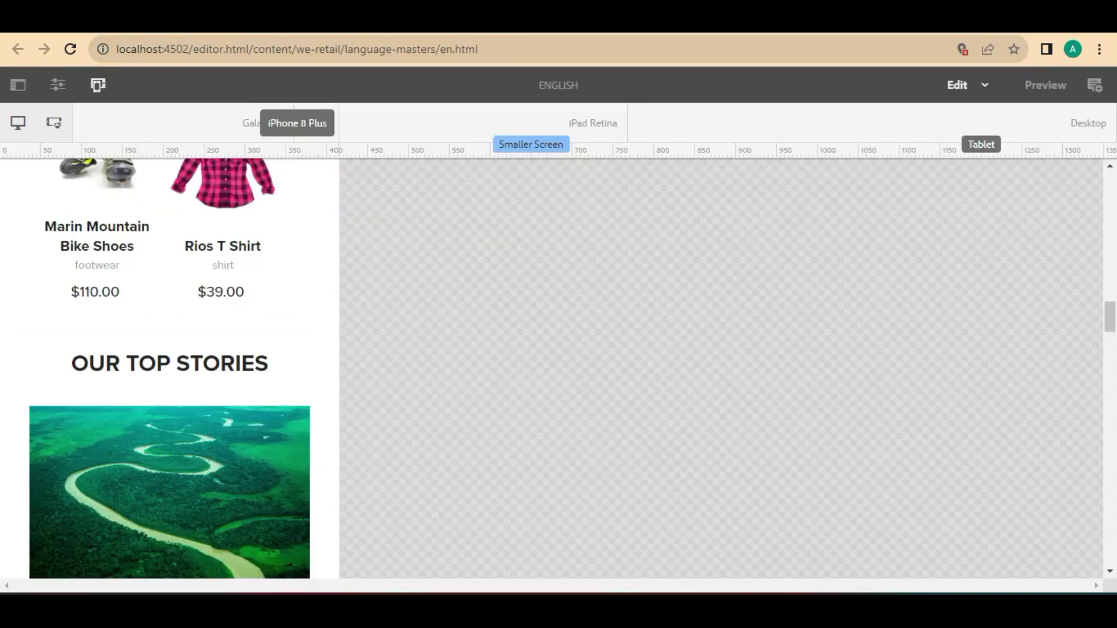
scroll(169, 349, "down", 3)
scroll(169, 367, "down", 3)
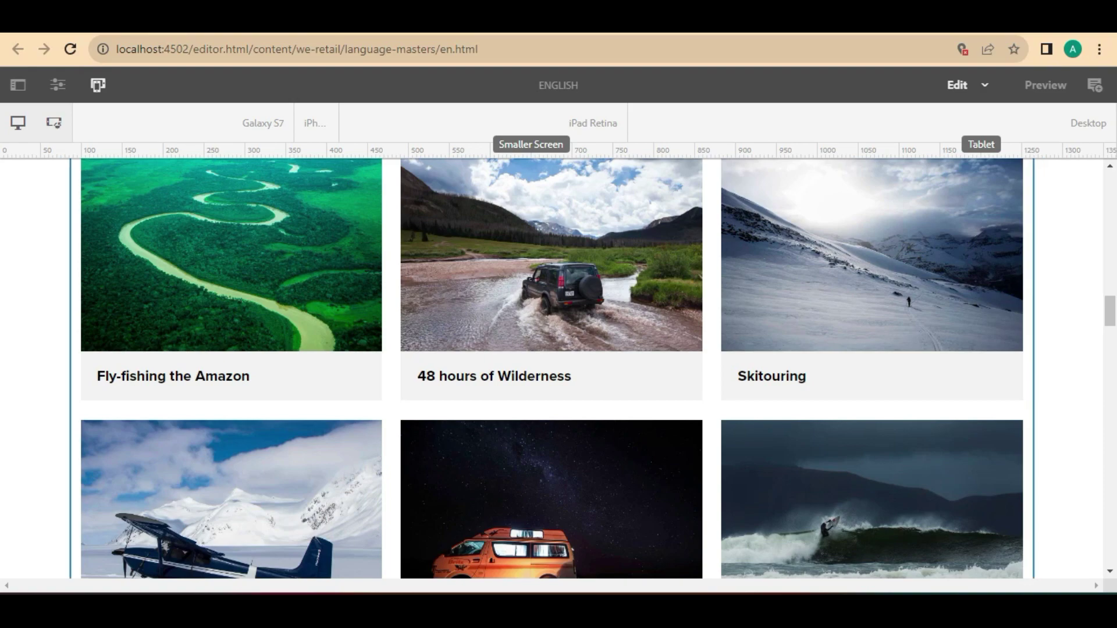
left_click(18, 85)
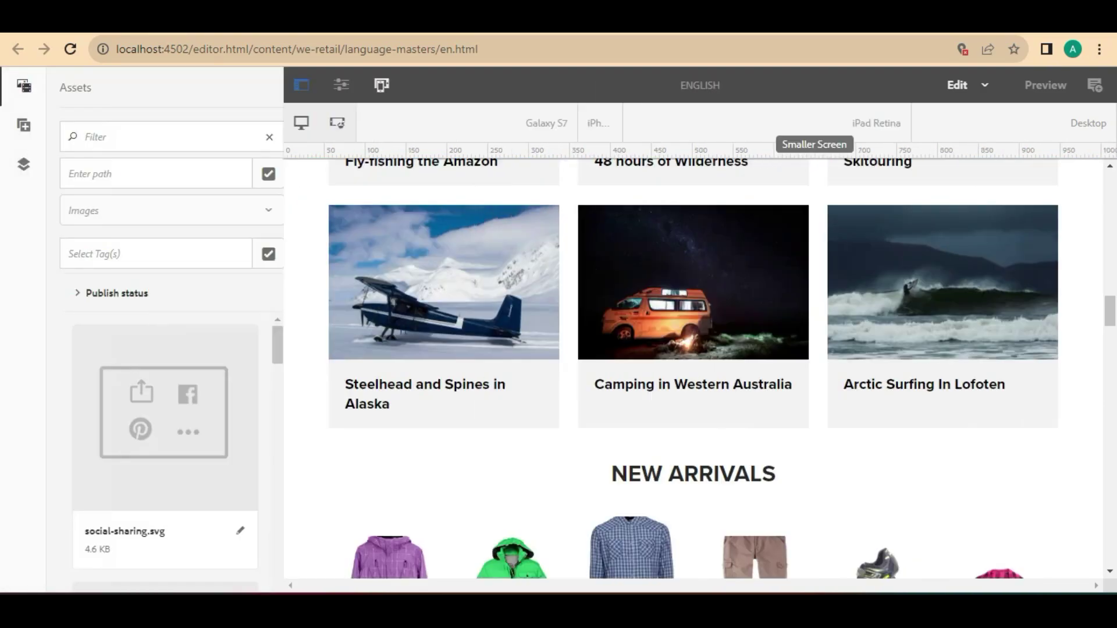